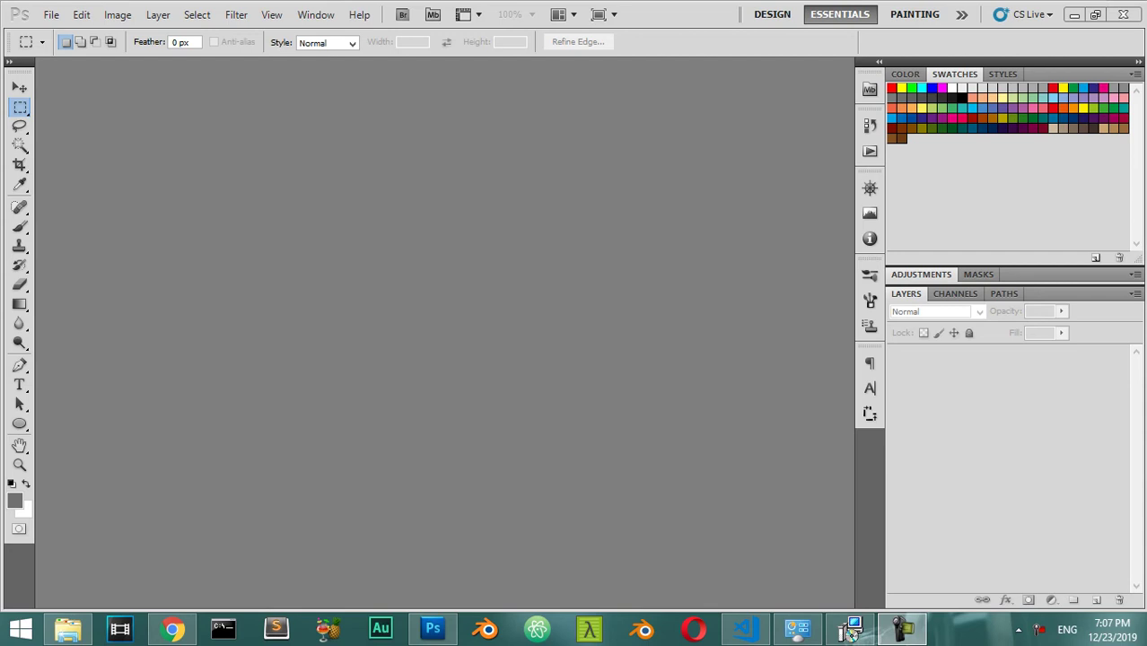
Create a new document 1000 px wide and 1000 px high at 150 pixels/inch.
{"action": "left_click", "coordinate": [51, 15]}
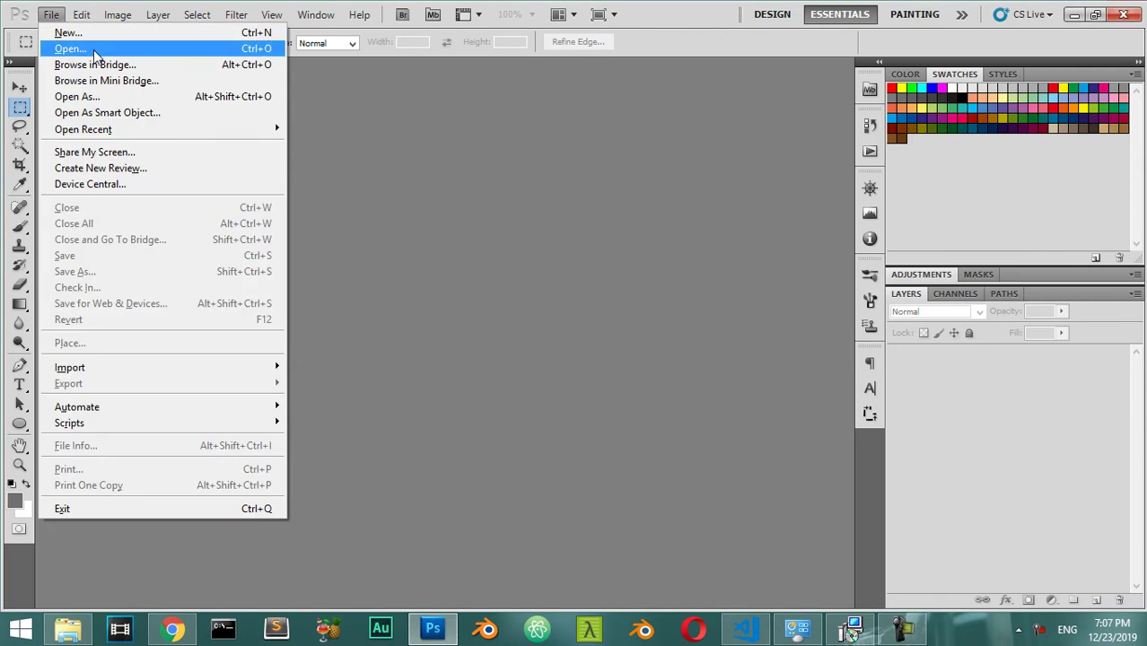
{"action": "left_click", "coordinate": [70, 48]}
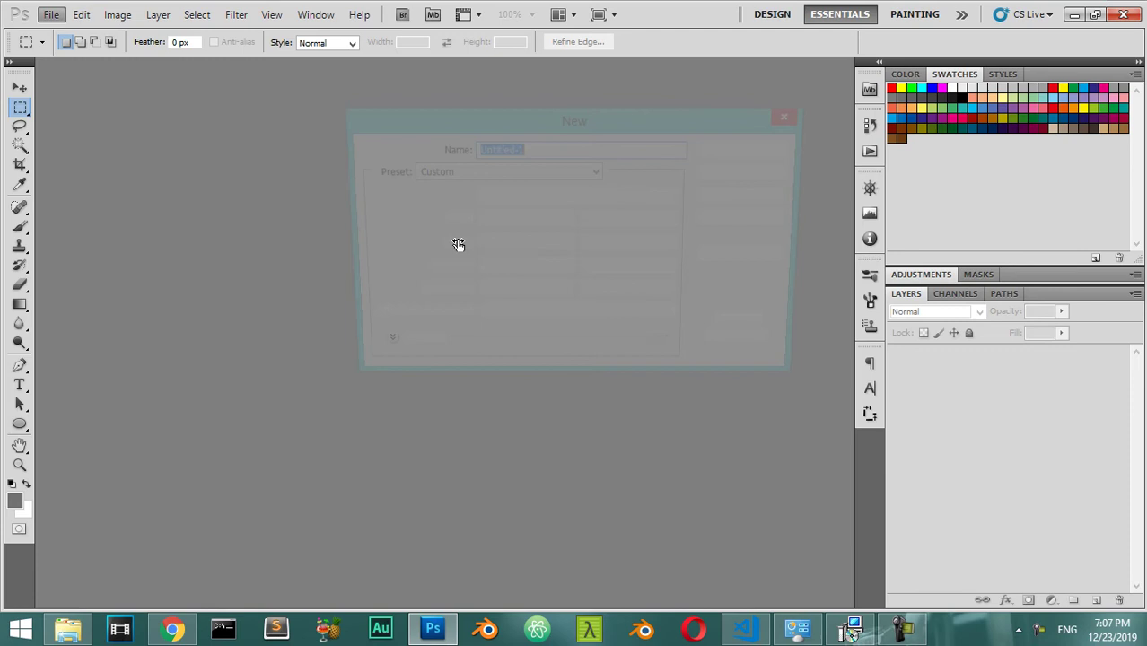
{"action": "left_click", "coordinate": [523, 221]}
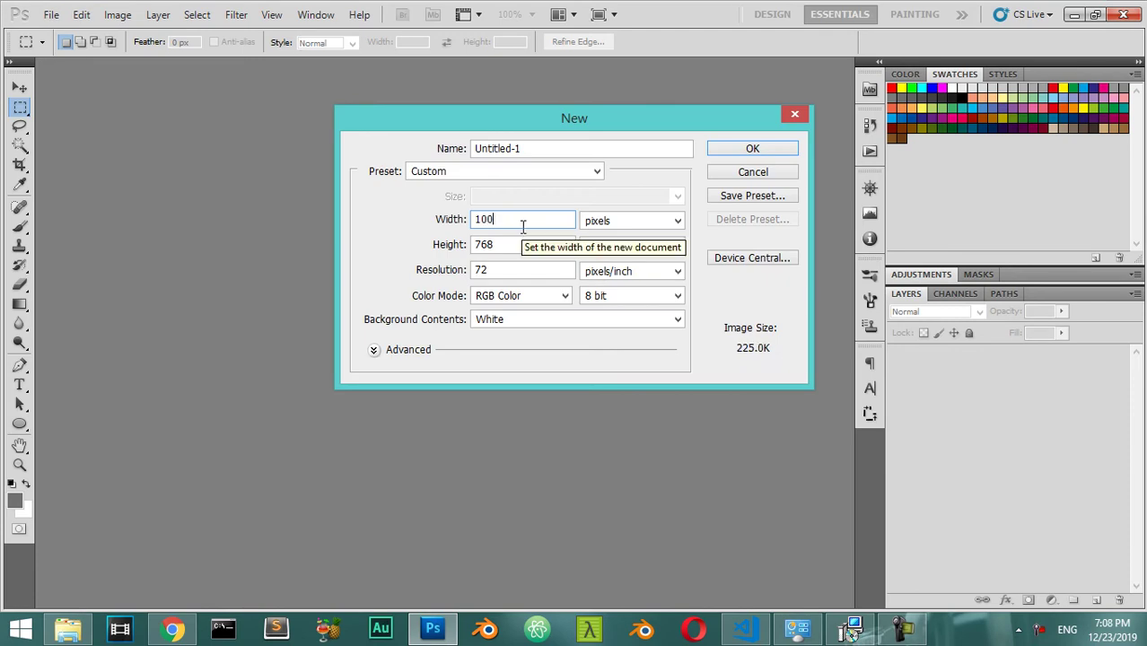
{"action": "type", "text": "0"}
{"action": "key", "text": "Tab"}
{"action": "type", "text": "1000"}
{"action": "key", "text": "Tab"}
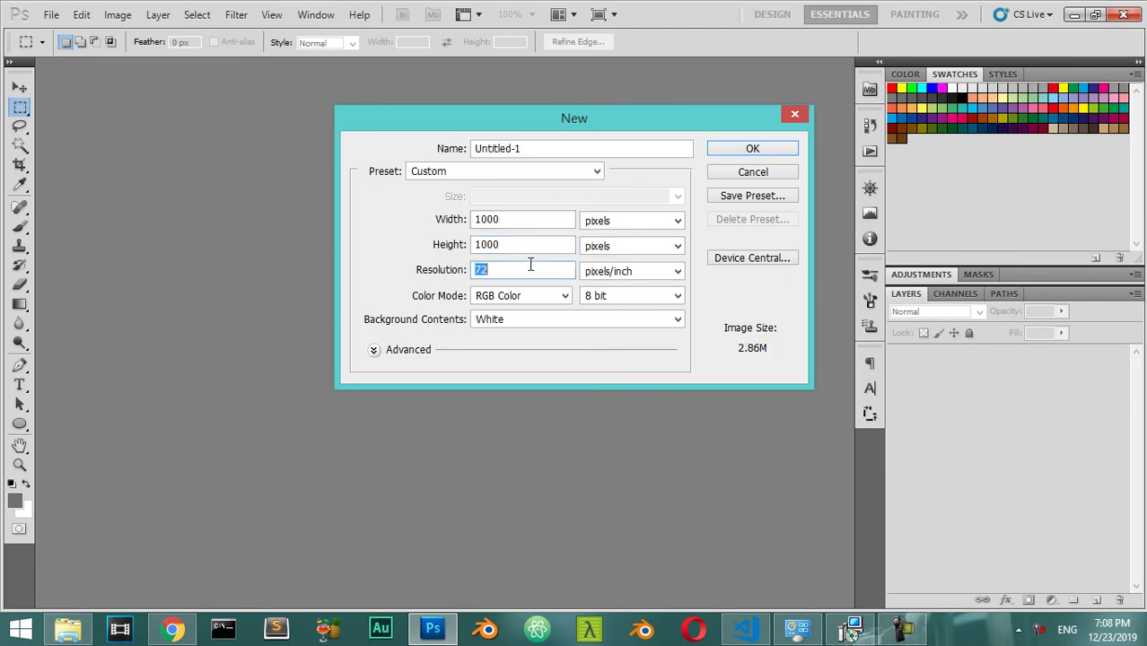
{"action": "type", "text": "150"}
{"action": "left_click", "coordinate": [740, 151]}
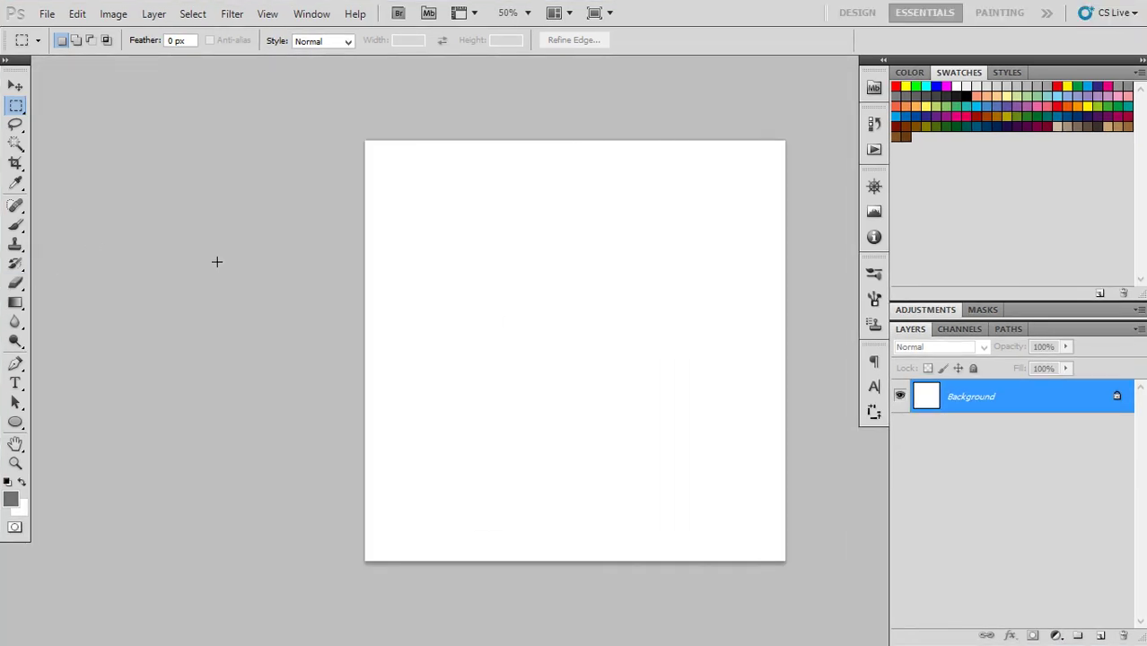
Select the standard Brush Tool and show the Brush panel's tip shape settings.
{"action": "key", "text": "b"}
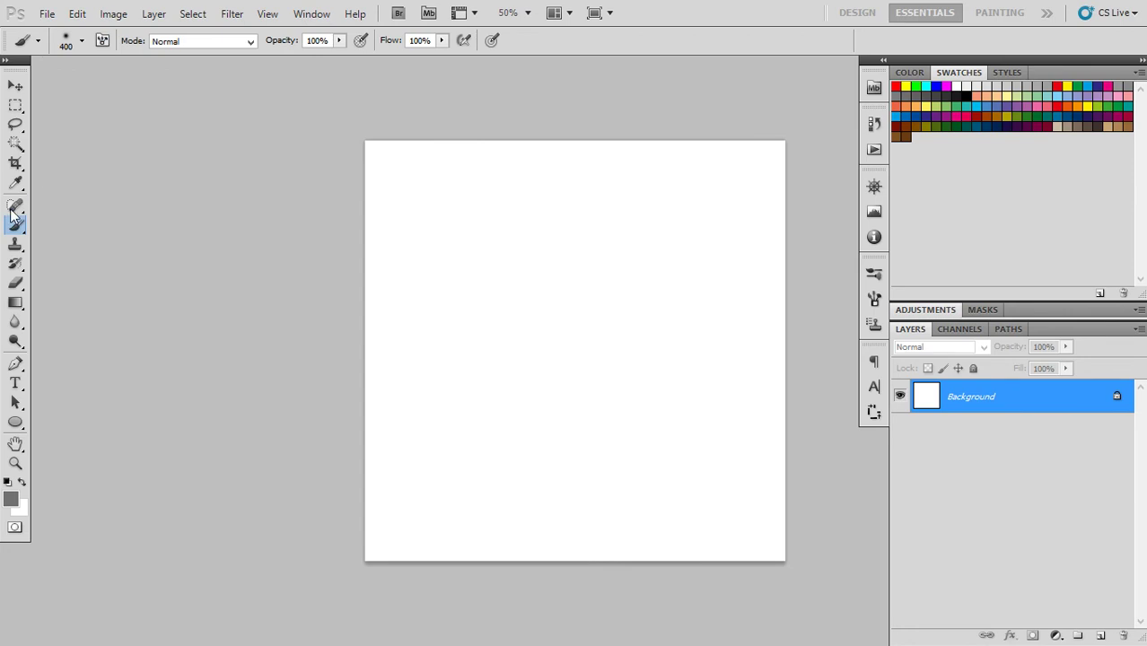
{"action": "left_click", "coordinate": [22, 227]}
{"action": "left_click", "coordinate": [83, 224]}
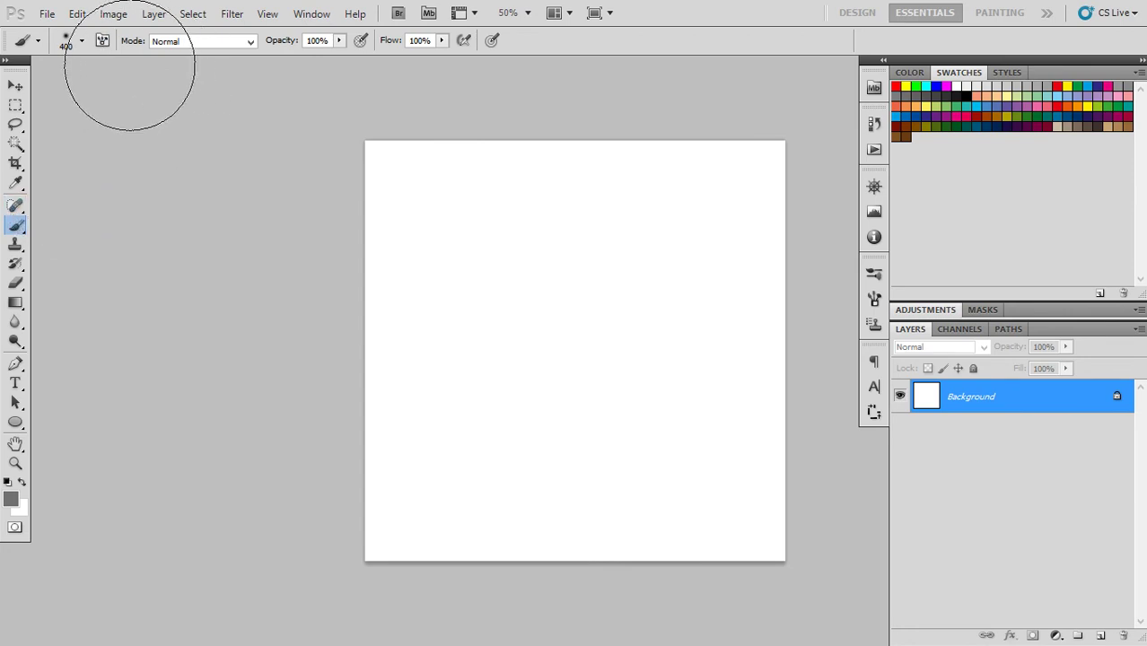
{"action": "left_click", "coordinate": [102, 42]}
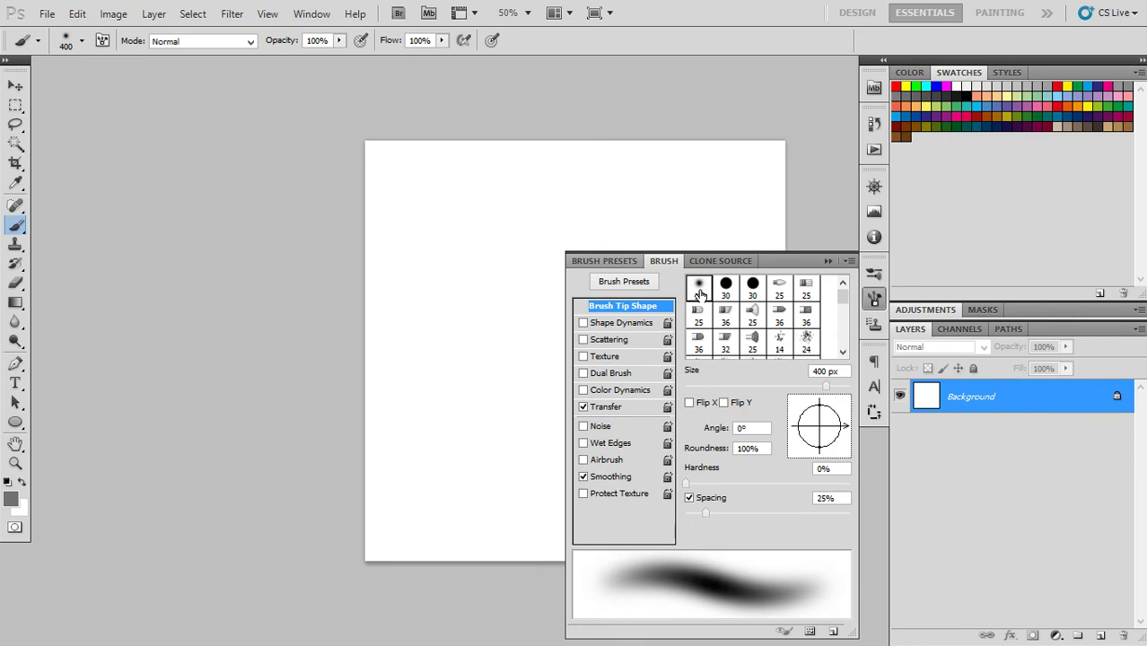
In the Brush panel, set Transfer Opacity Jitter to 100% and Scattering to 811%.
{"action": "mouse_move", "coordinate": [808, 256]}
{"action": "left_mouse_down"}
{"action": "mouse_move", "coordinate": [716, 286]}
{"action": "mouse_move", "coordinate": [620, 134]}
{"action": "left_mouse_up"}
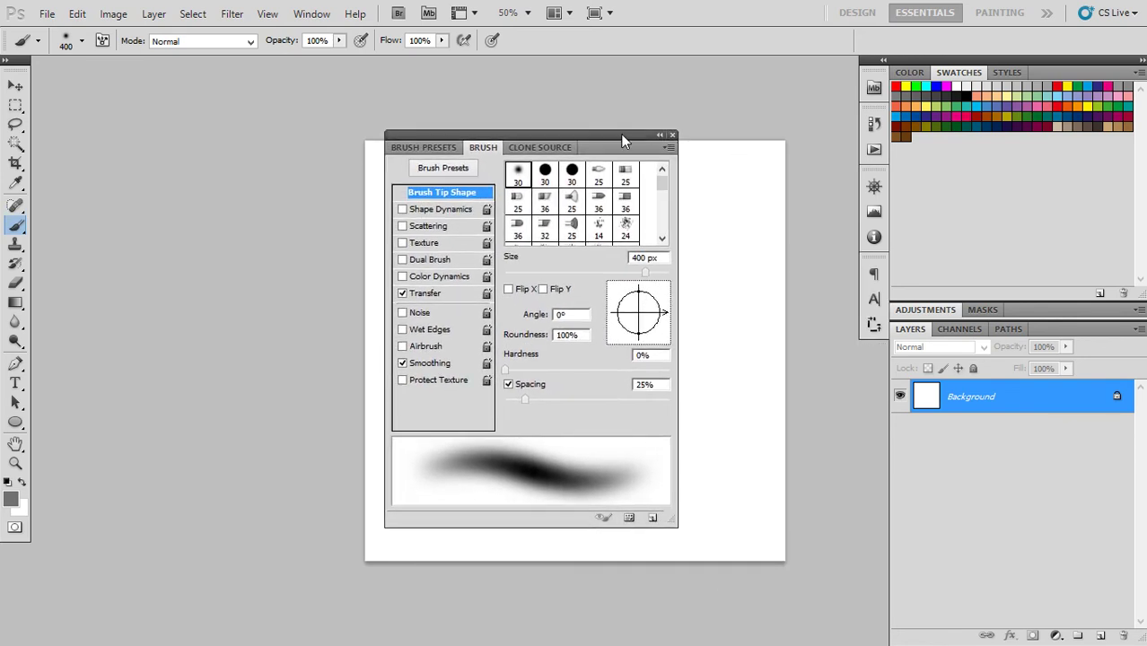
{"action": "left_click", "coordinate": [428, 295]}
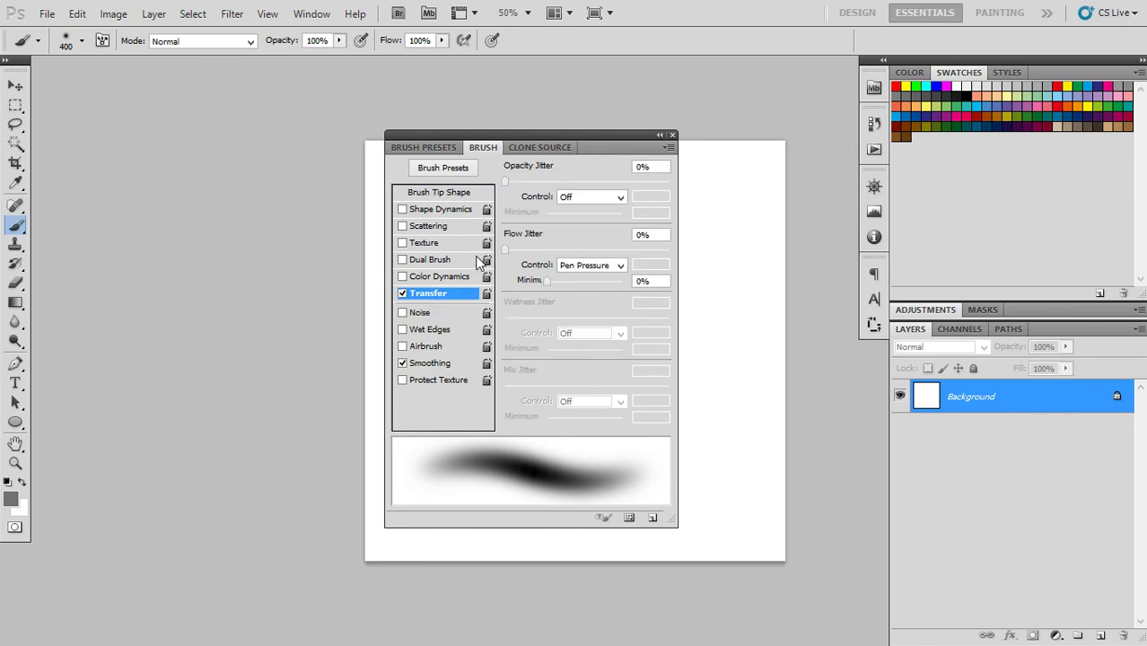
{"action": "left_click_drag", "start_coordinate": [506, 181], "coordinate": [680, 181]}
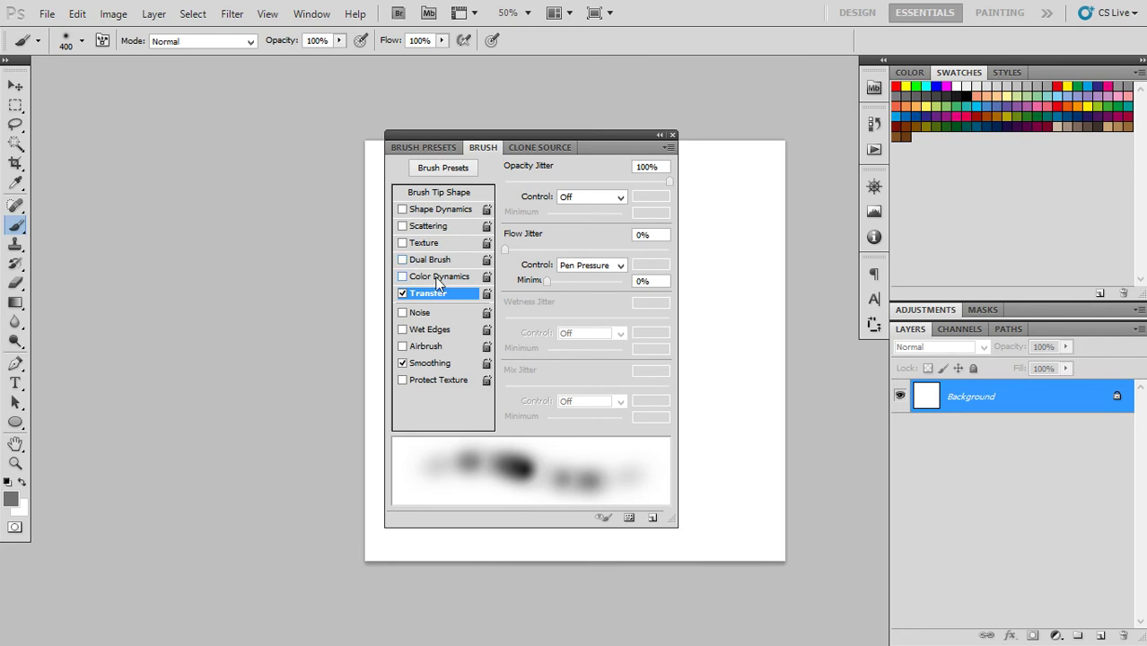
{"action": "left_click", "coordinate": [440, 228]}
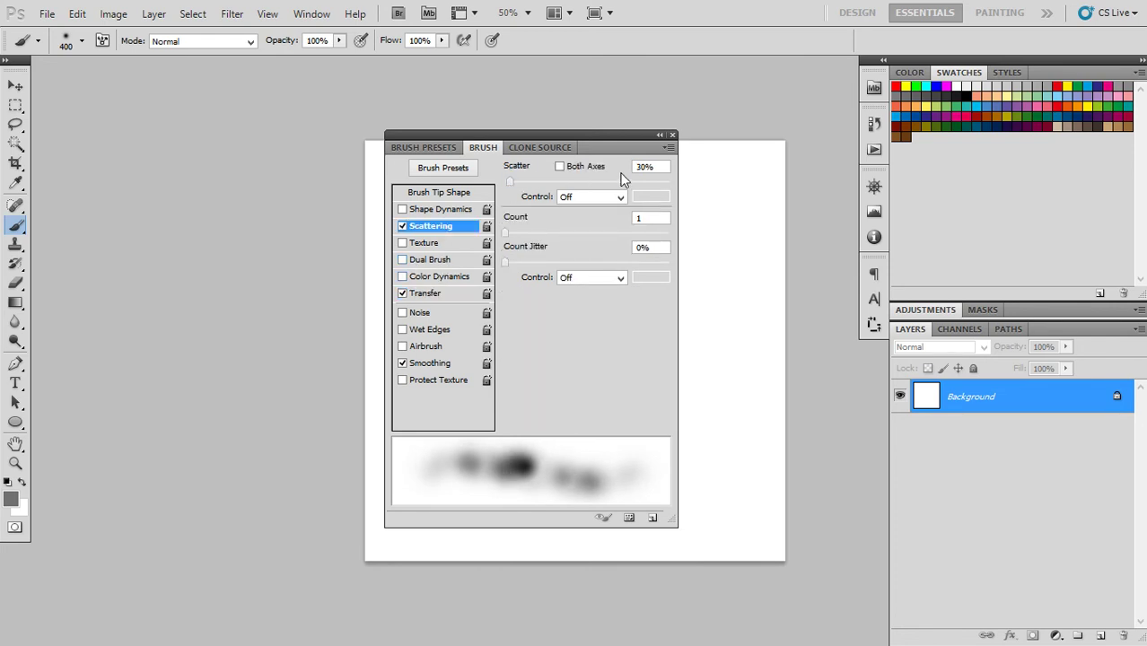
{"action": "mouse_move", "coordinate": [510, 181]}
{"action": "left_mouse_down"}
{"action": "mouse_move", "coordinate": [669, 185]}
{"action": "mouse_move", "coordinate": [610, 189]}
{"action": "left_mouse_up"}
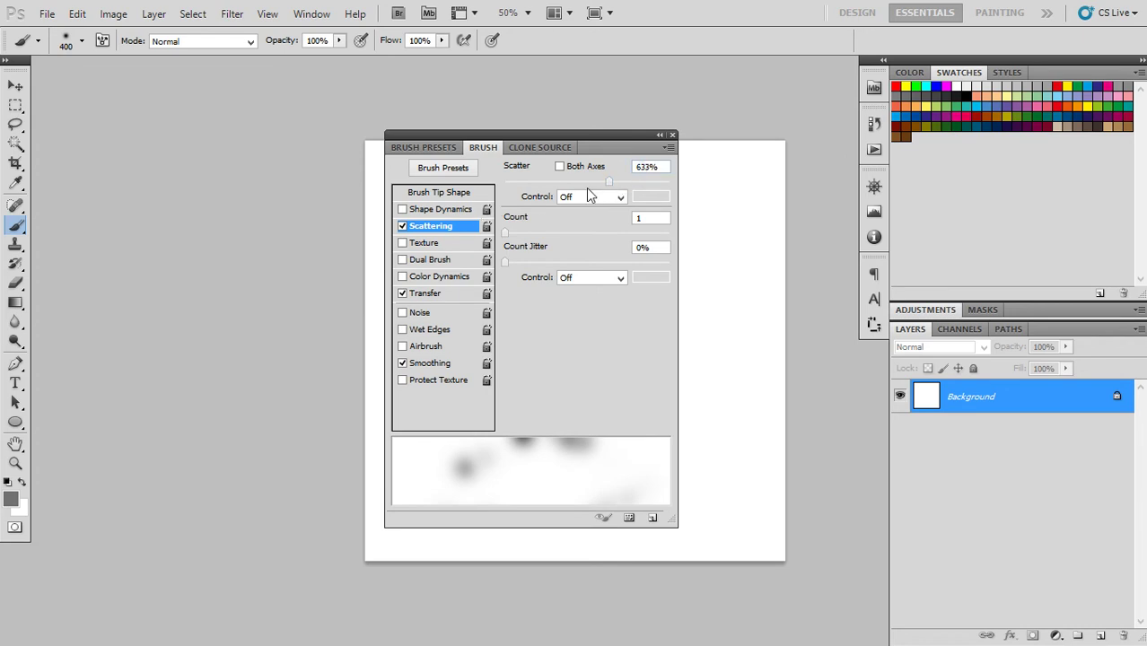
{"action": "left_click_drag", "start_coordinate": [607, 181], "coordinate": [638, 181]}
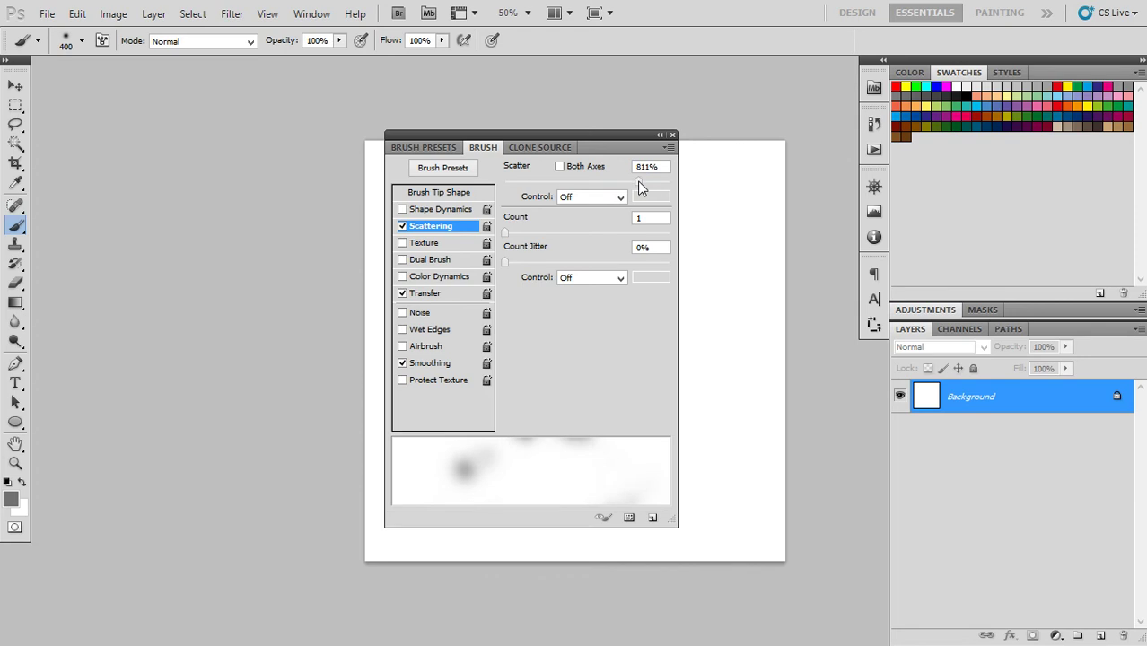
Turn on Shape Dynamics with 100% Size Jitter and collapse the Brush panel.
{"action": "left_click", "coordinate": [440, 210]}
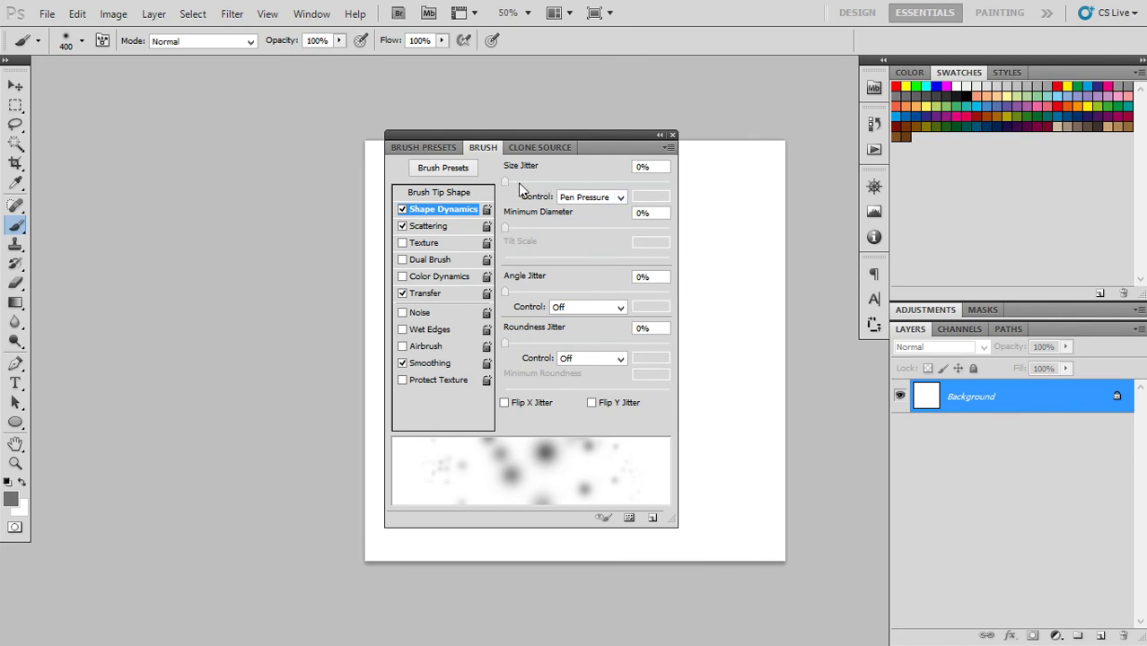
{"action": "left_click_drag", "start_coordinate": [512, 183], "coordinate": [672, 188]}
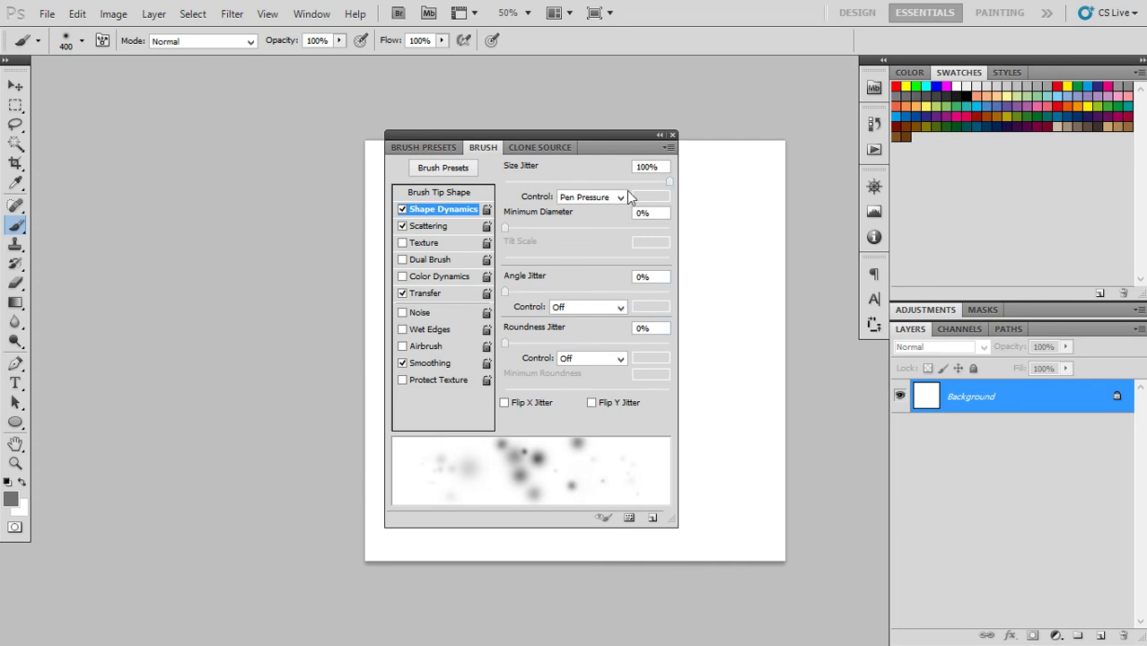
{"action": "left_click", "coordinate": [660, 136]}
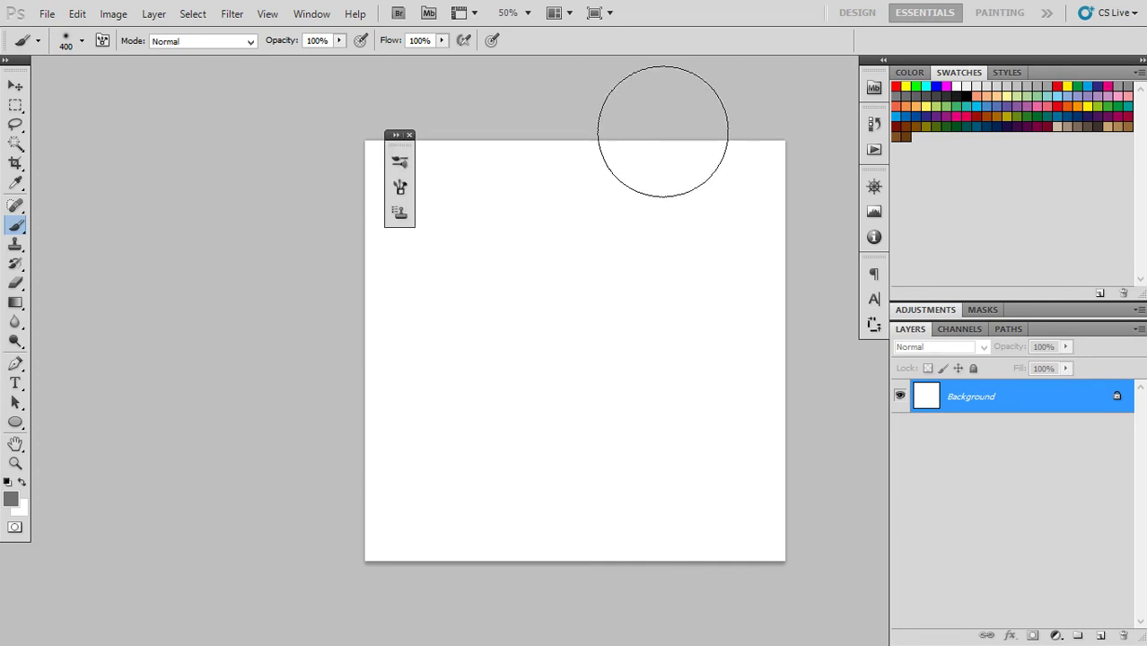
Close the Brush panel, add a new Layer 1, and select the Background layer.
{"action": "left_click", "coordinate": [408, 135]}
{"action": "left_click", "coordinate": [1099, 636]}
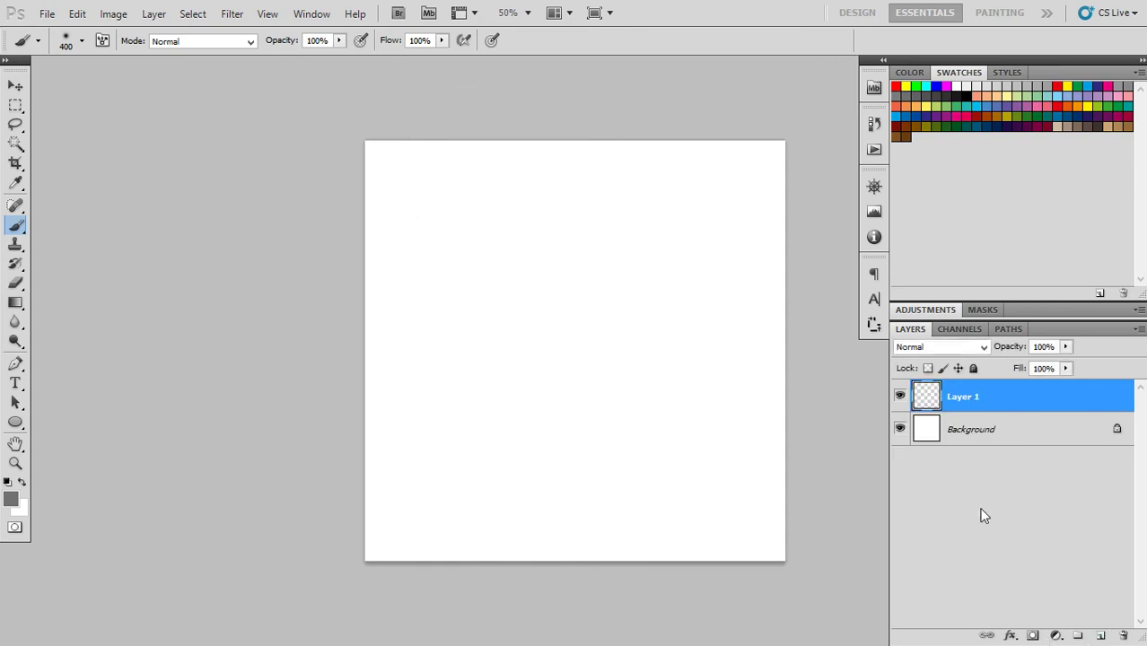
{"action": "left_click", "coordinate": [983, 451]}
{"action": "left_click", "coordinate": [963, 445]}
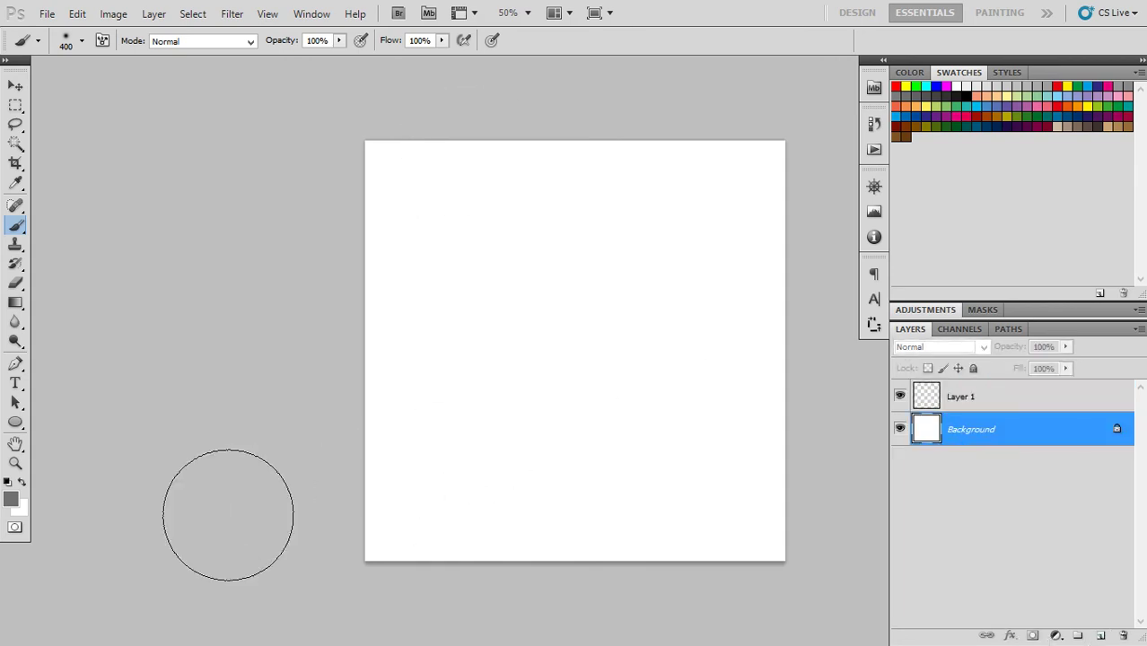
Reset the default colours and set the foreground colour to blue #0073cb.
{"action": "key", "text": "d"}
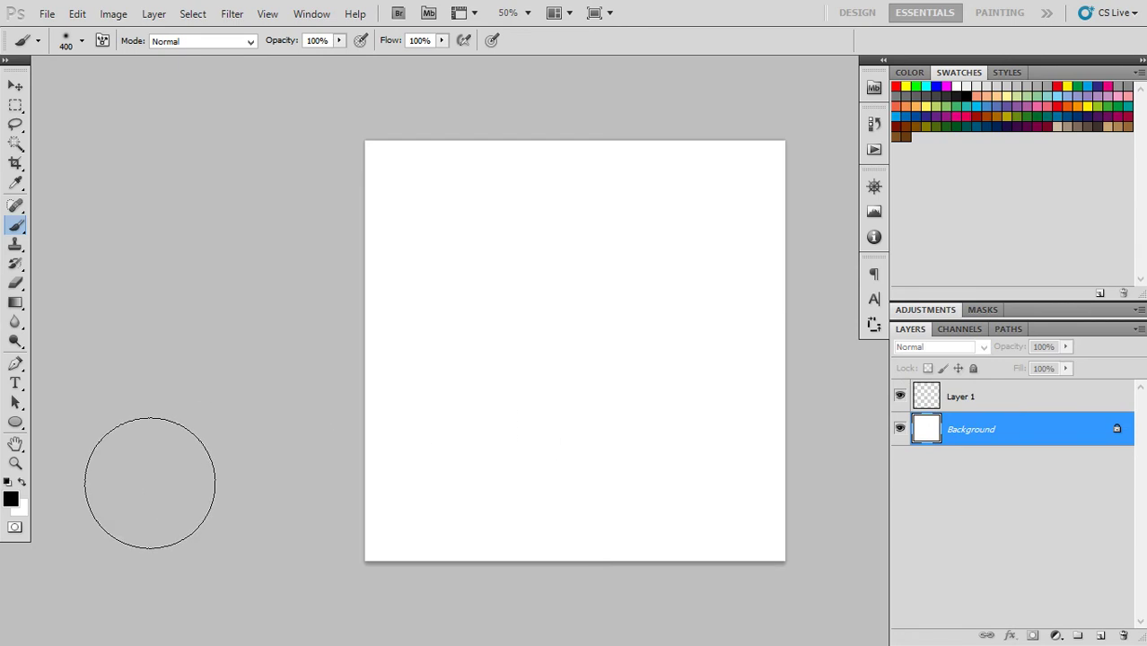
{"action": "key", "text": "i"}
{"action": "left_click", "coordinate": [12, 504]}
{"action": "left_click", "coordinate": [967, 250]}
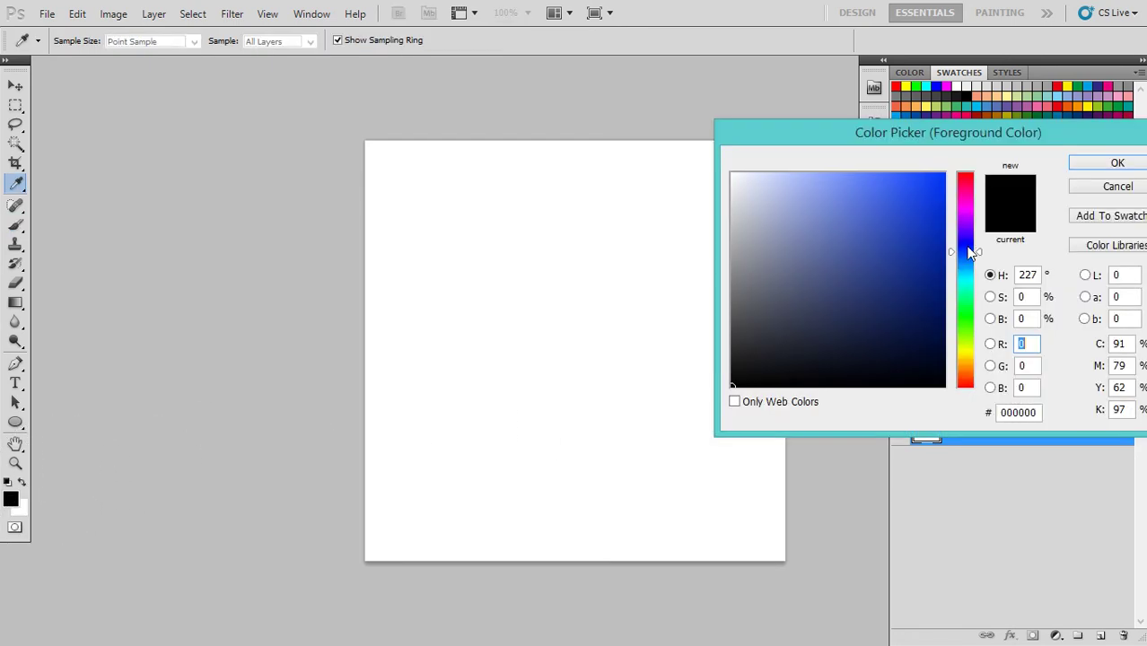
{"action": "left_click", "coordinate": [943, 175]}
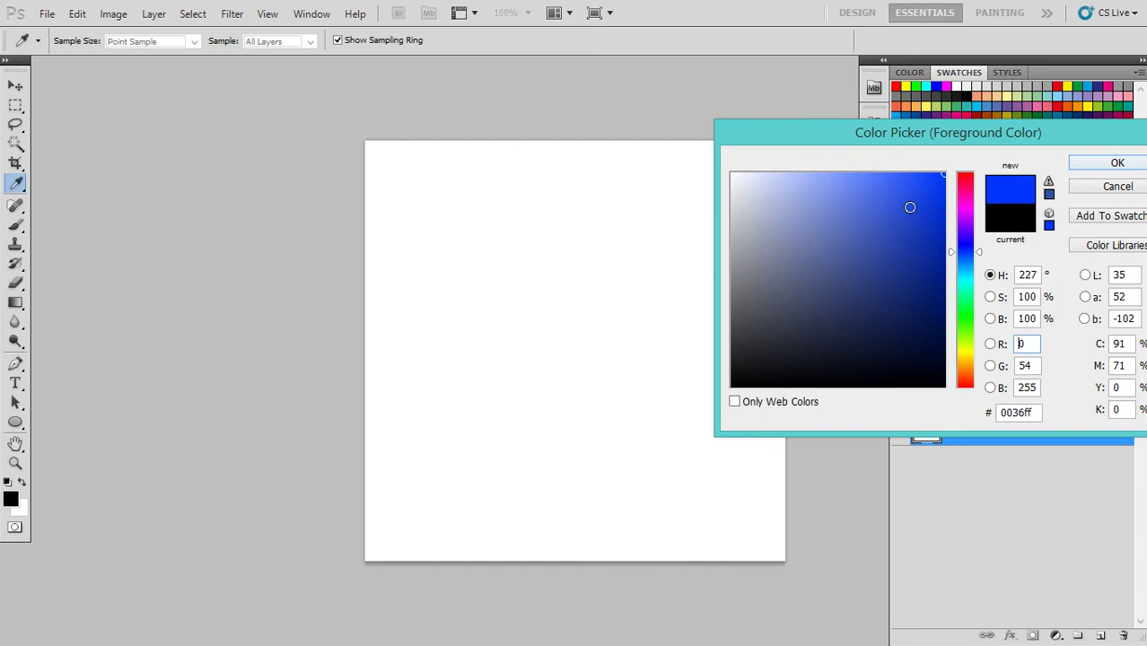
{"action": "left_click", "coordinate": [942, 216]}
{"action": "left_click", "coordinate": [981, 265]}
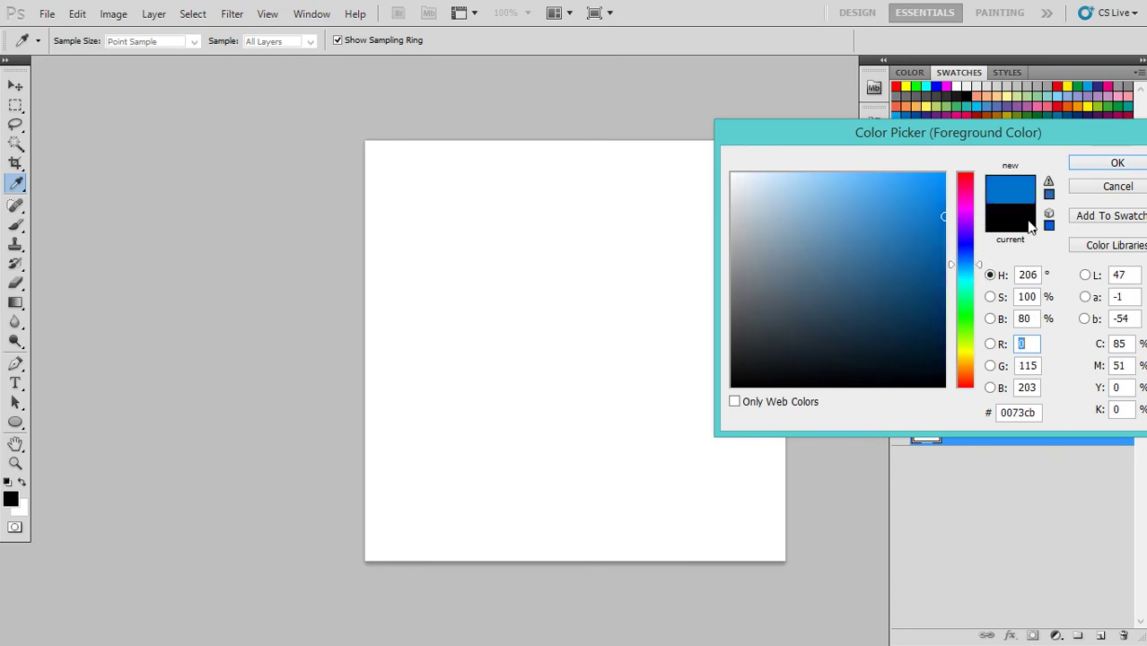
{"action": "left_click", "coordinate": [1081, 160]}
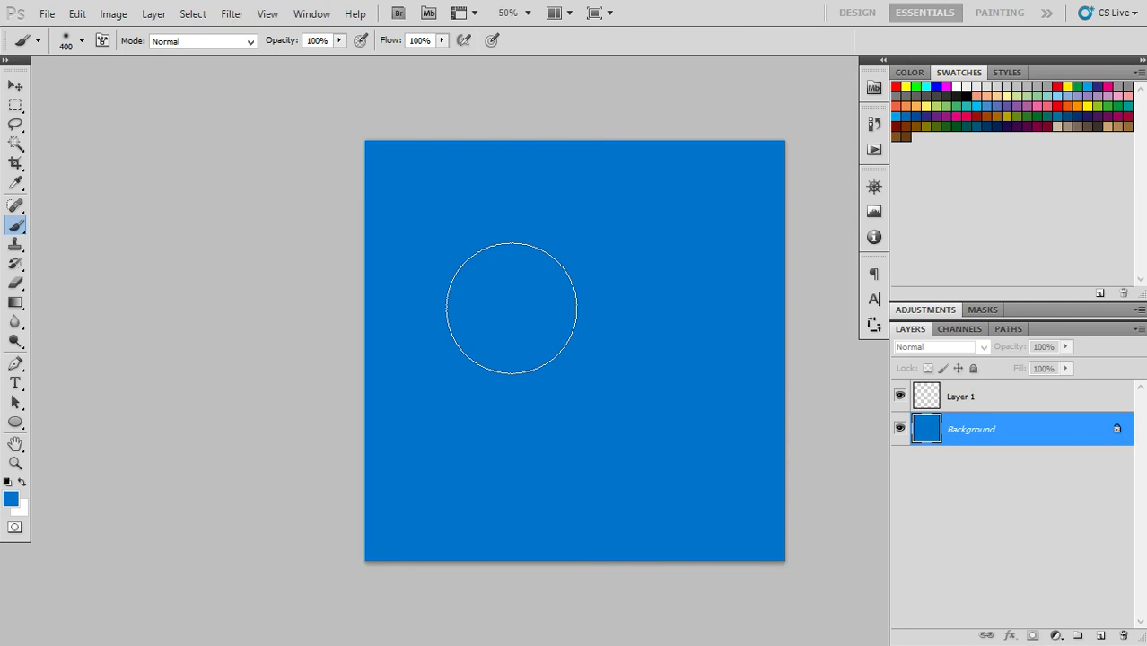
On Layer 1, paint white light spots near the top-left with an 80 px brush.
{"action": "left_click", "coordinate": [970, 397]}
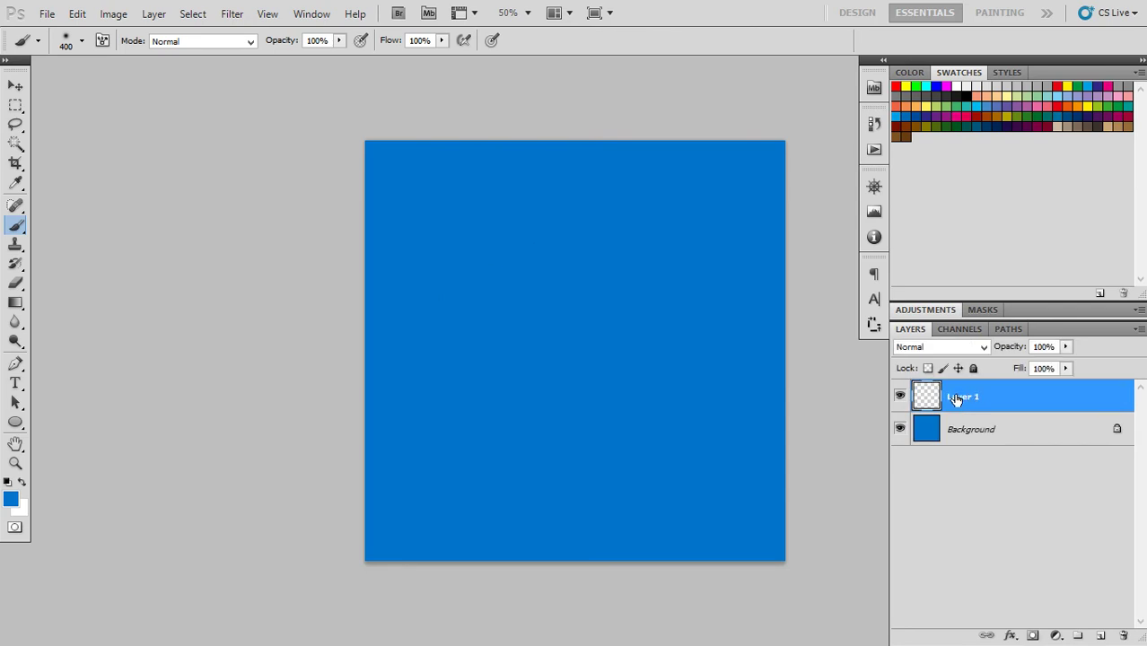
{"action": "key", "text": "bracketleft"}
{"action": "key", "text": "bracketleft"}
{"action": "key", "text": "bracketleft"}
{"action": "key", "text": "bracketleft"}
{"action": "key", "text": "bracketleft"}
{"action": "key", "text": "bracketleft"}
{"action": "key", "text": "bracketleft"}
{"action": "key", "text": "bracketleft"}
{"action": "key", "text": "bracketleft"}
{"action": "key", "text": "bracketleft"}
{"action": "key", "text": "x"}
{"action": "key", "text": "bracketright"}
{"action": "left_click_drag", "start_coordinate": [393, 171], "coordinate": [499, 273]}
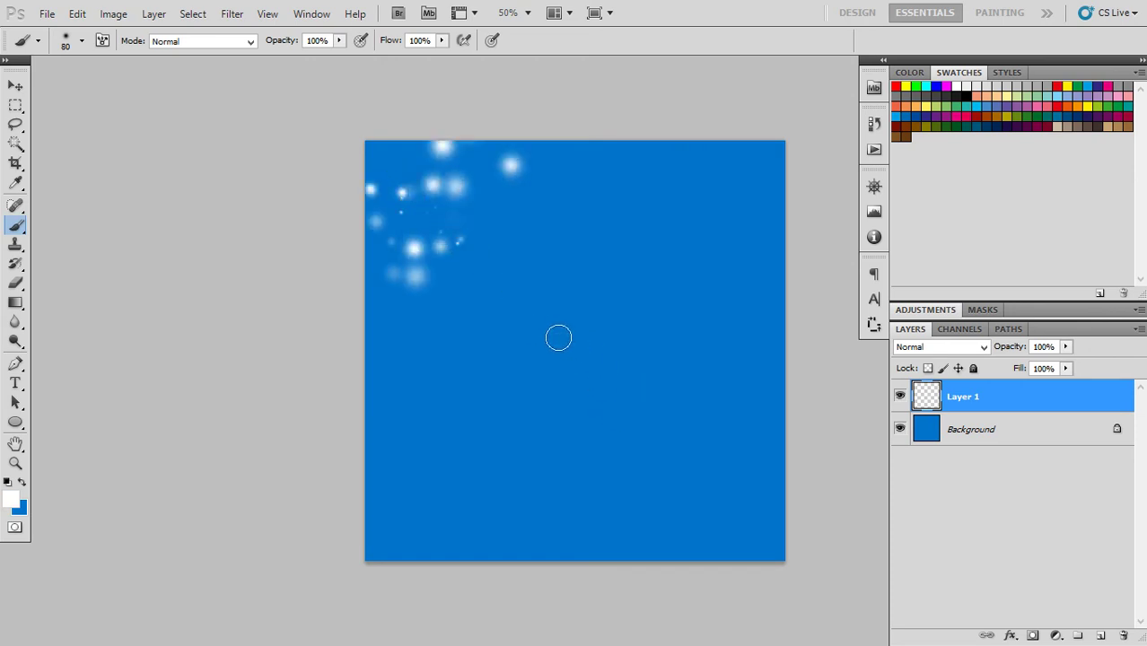
Add a vertical guide at 50% with View > New Guide.
{"action": "left_click", "coordinate": [273, 14]}
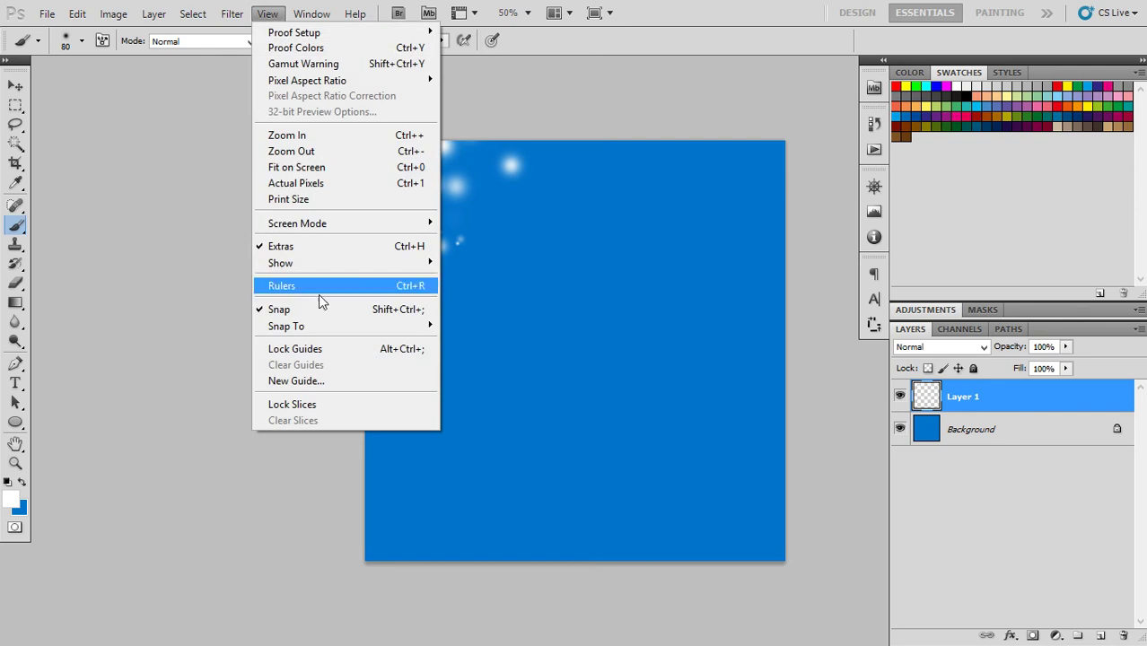
{"action": "left_click", "coordinate": [329, 381]}
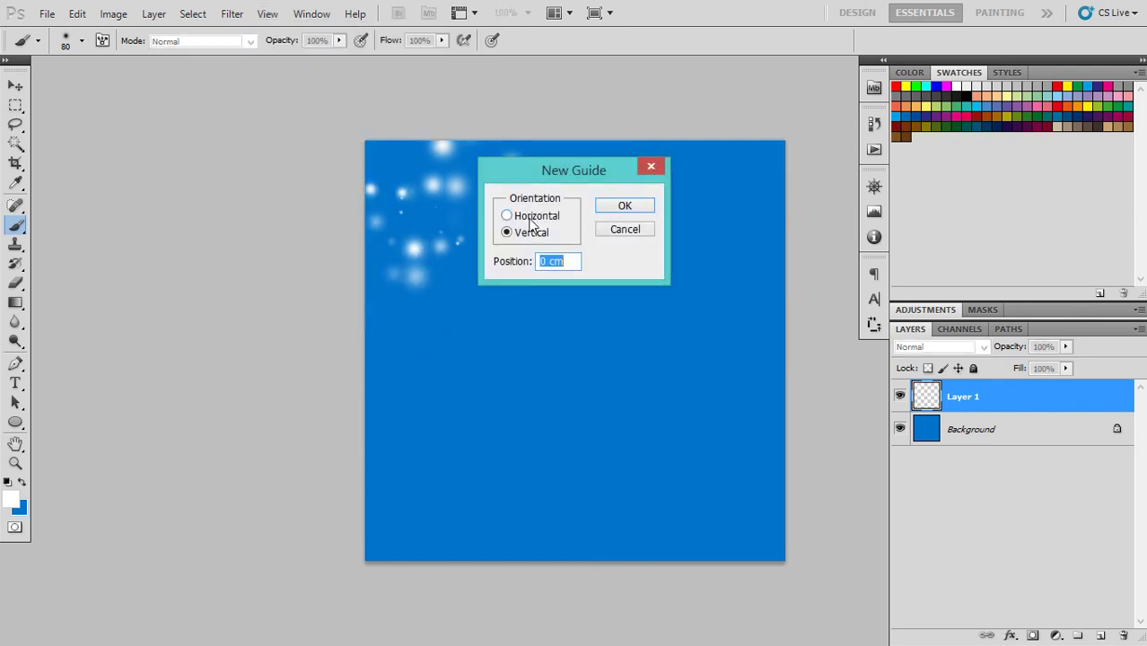
{"action": "type", "text": "50"}
{"action": "left_click", "coordinate": [640, 206]}
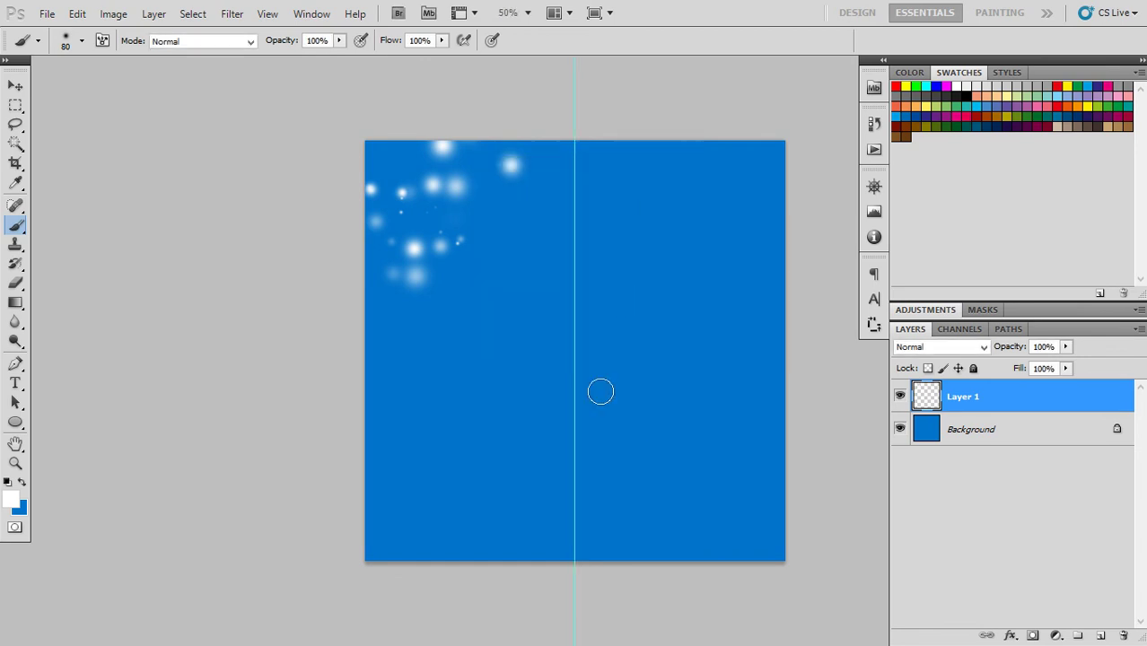
Add a horizontal guide at 50% with View > New Guide.
{"action": "left_click", "coordinate": [267, 14]}
{"action": "left_click", "coordinate": [321, 375]}
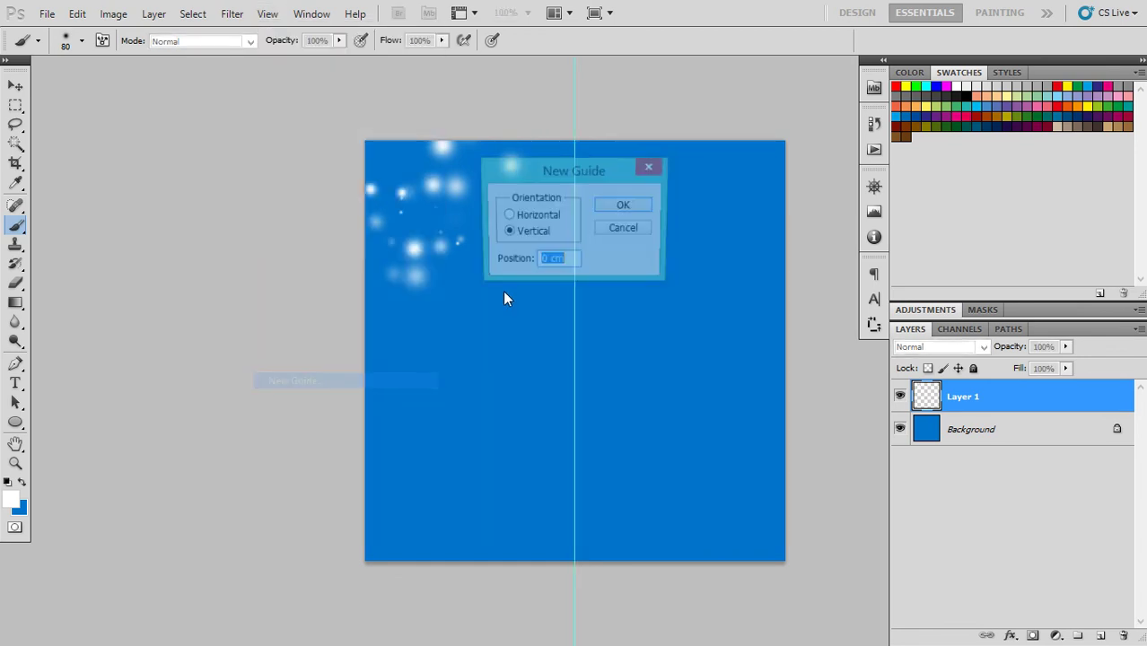
{"action": "left_click", "coordinate": [549, 217]}
{"action": "left_click_drag", "start_coordinate": [566, 262], "coordinate": [531, 261]}
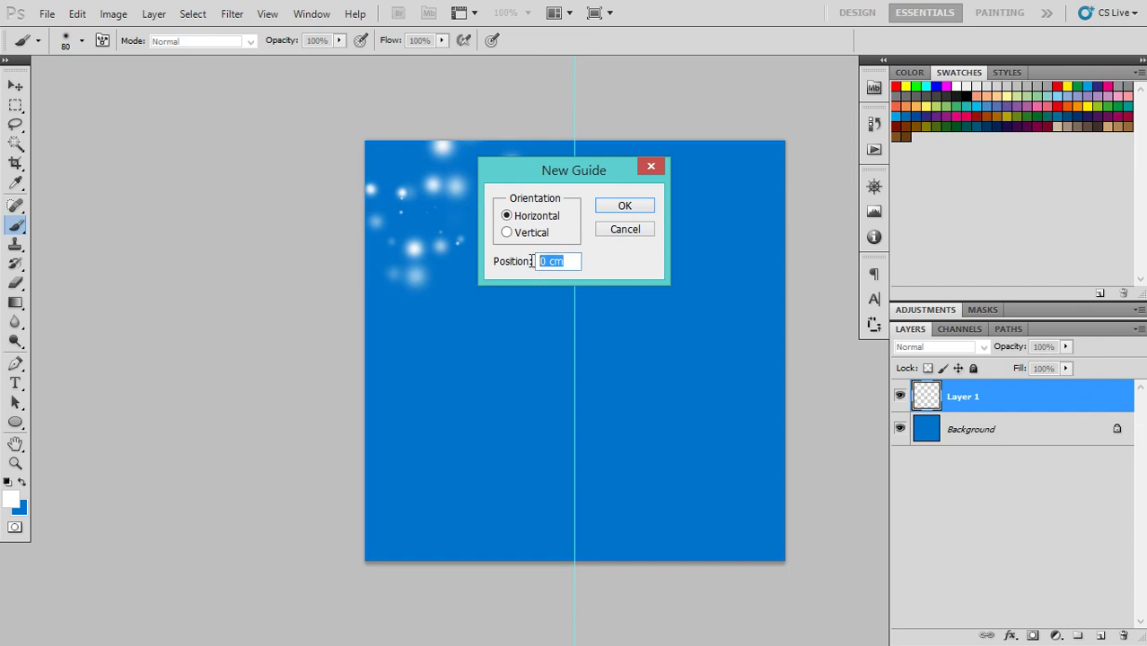
{"action": "type", "text": "50"}
{"action": "left_click", "coordinate": [632, 207]}
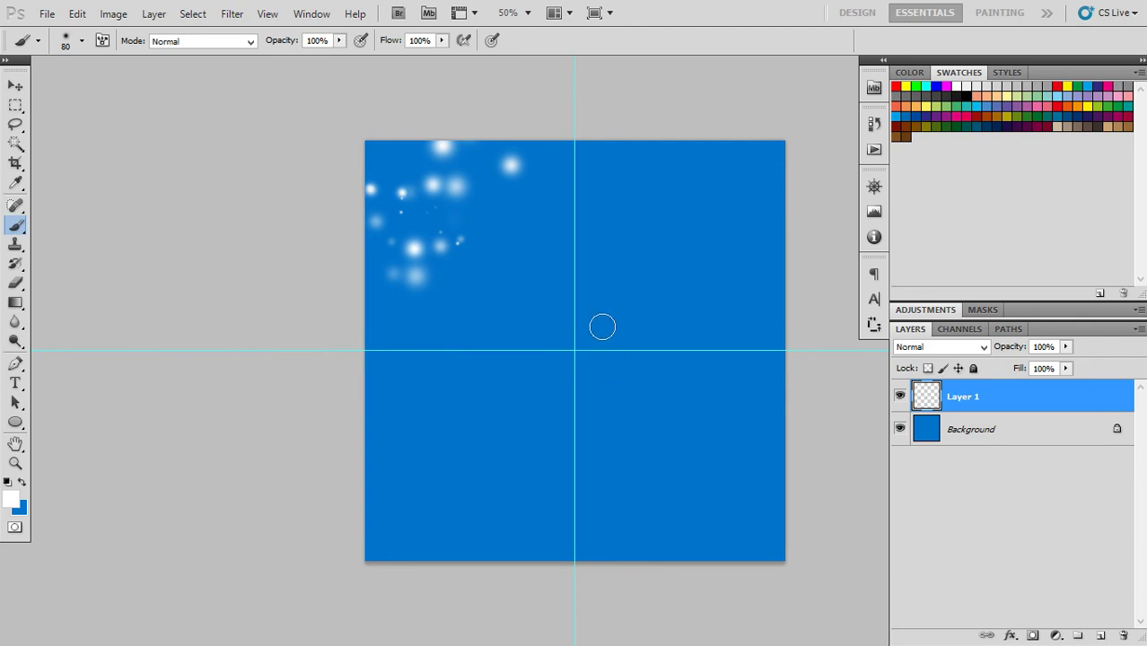
Paint white sparkles in the lower-left, lower-right, upper-right, top and right-middle areas.
{"action": "left_click_drag", "start_coordinate": [501, 411], "coordinate": [418, 496]}
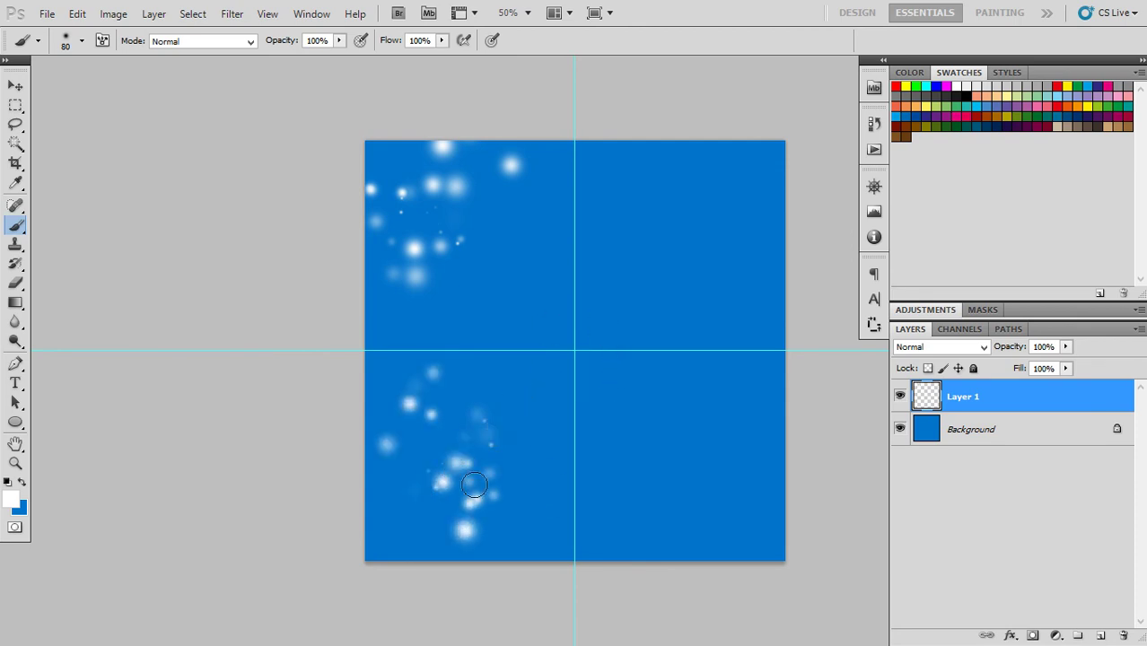
{"action": "left_click_drag", "start_coordinate": [647, 512], "coordinate": [718, 448]}
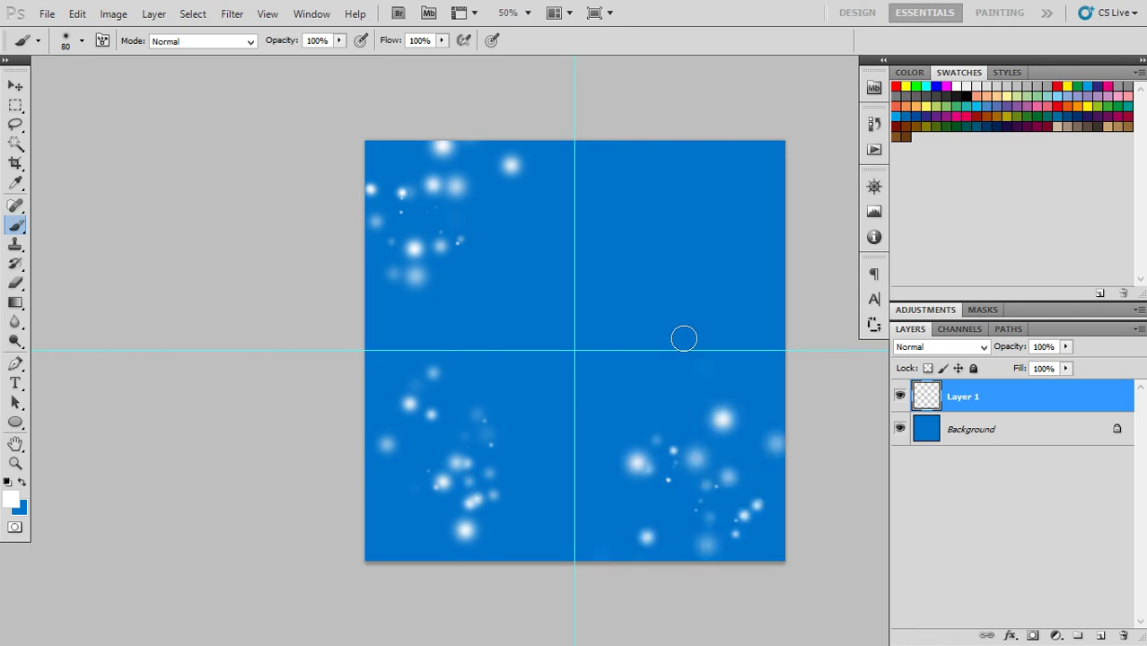
{"action": "left_click_drag", "start_coordinate": [734, 183], "coordinate": [759, 159]}
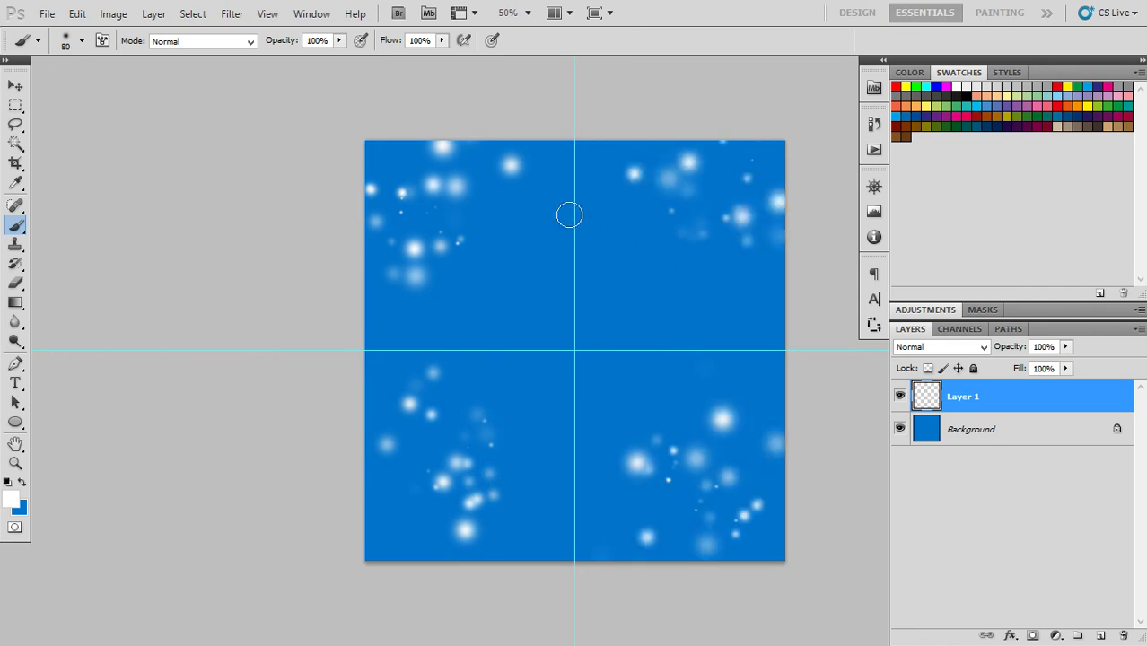
{"action": "left_click_drag", "start_coordinate": [569, 214], "coordinate": [581, 122]}
{"action": "mouse_move", "coordinate": [722, 391]}
{"action": "left_mouse_down"}
{"action": "mouse_move", "coordinate": [749, 326]}
{"action": "mouse_move", "coordinate": [449, 323]}
{"action": "left_mouse_up"}
With a smaller brush, add sparkles near the bottom and top, then return to 80 px.
{"action": "key", "text": "bracketleft"}
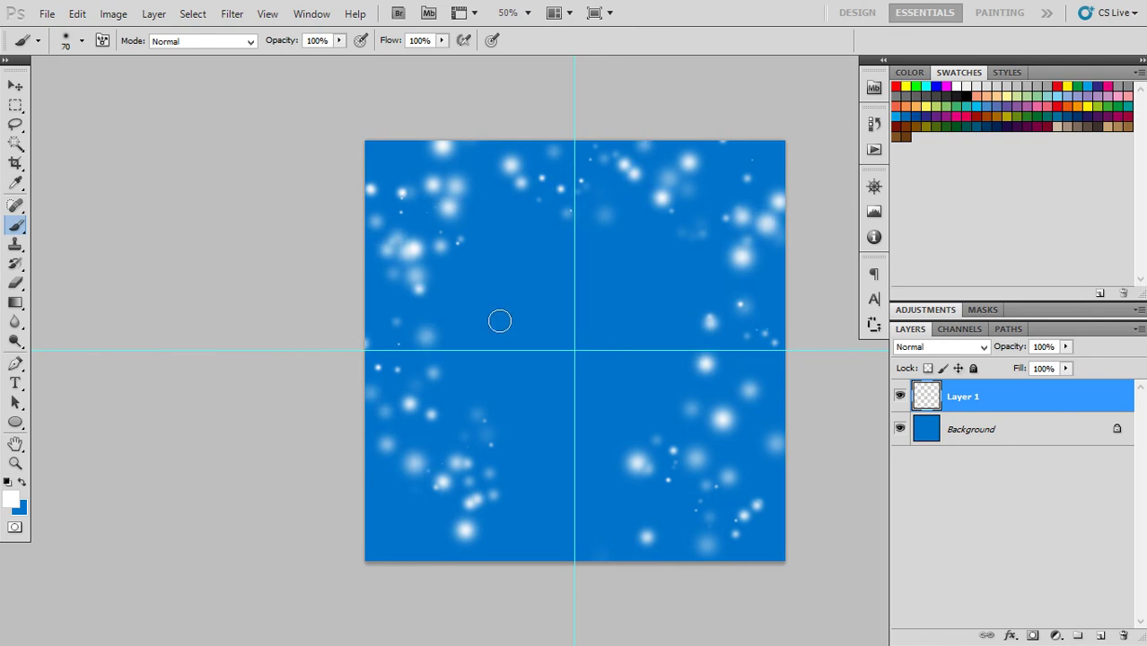
{"action": "key", "text": "bracketleft"}
{"action": "key", "text": "bracketleft"}
{"action": "mouse_move", "coordinate": [538, 498]}
{"action": "left_mouse_down"}
{"action": "mouse_move", "coordinate": [522, 523]}
{"action": "mouse_move", "coordinate": [467, 511]}
{"action": "left_mouse_up"}
{"action": "left_click_drag", "start_coordinate": [565, 281], "coordinate": [578, 141]}
{"action": "mouse_move", "coordinate": [615, 242]}
{"action": "left_mouse_down"}
{"action": "mouse_move", "coordinate": [608, 280]}
{"action": "mouse_move", "coordinate": [684, 243]}
{"action": "mouse_move", "coordinate": [418, 216]}
{"action": "mouse_move", "coordinate": [492, 486]}
{"action": "mouse_move", "coordinate": [561, 493]}
{"action": "left_mouse_up"}
{"action": "key", "text": "bracketright"}
{"action": "key", "text": "bracketright"}
{"action": "key", "text": "bracketright"}
{"action": "key", "text": "bracketright"}
{"action": "key", "text": "bracketright"}
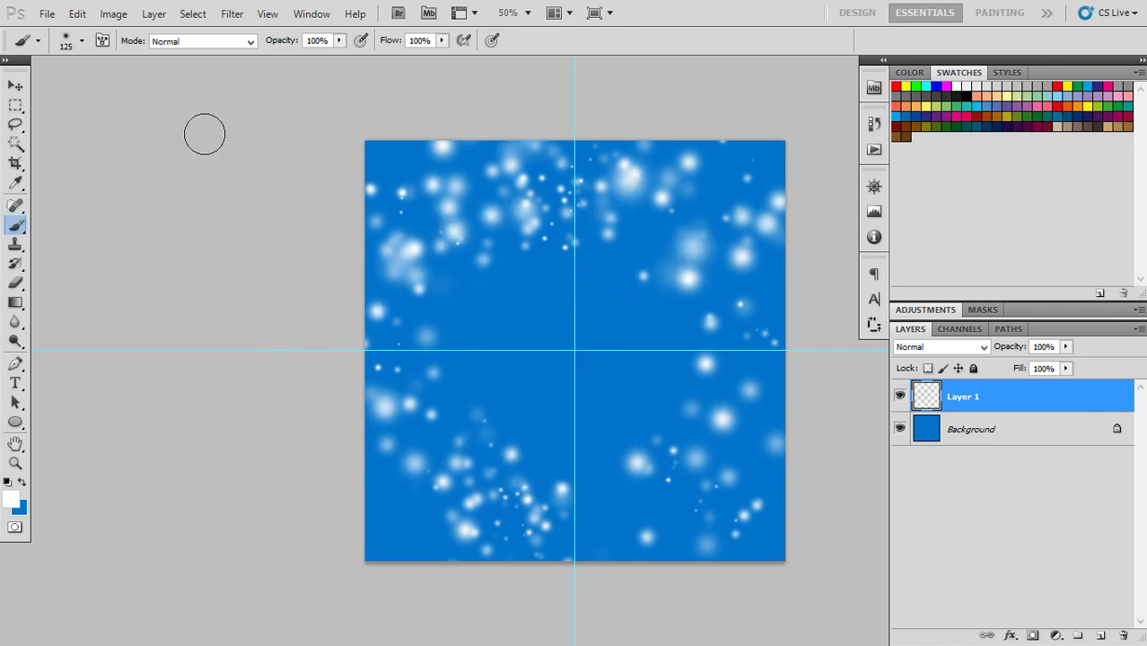
Raise the brush's Scatter to 1000% in the Brush panel, then close it.
{"action": "left_click", "coordinate": [102, 41]}
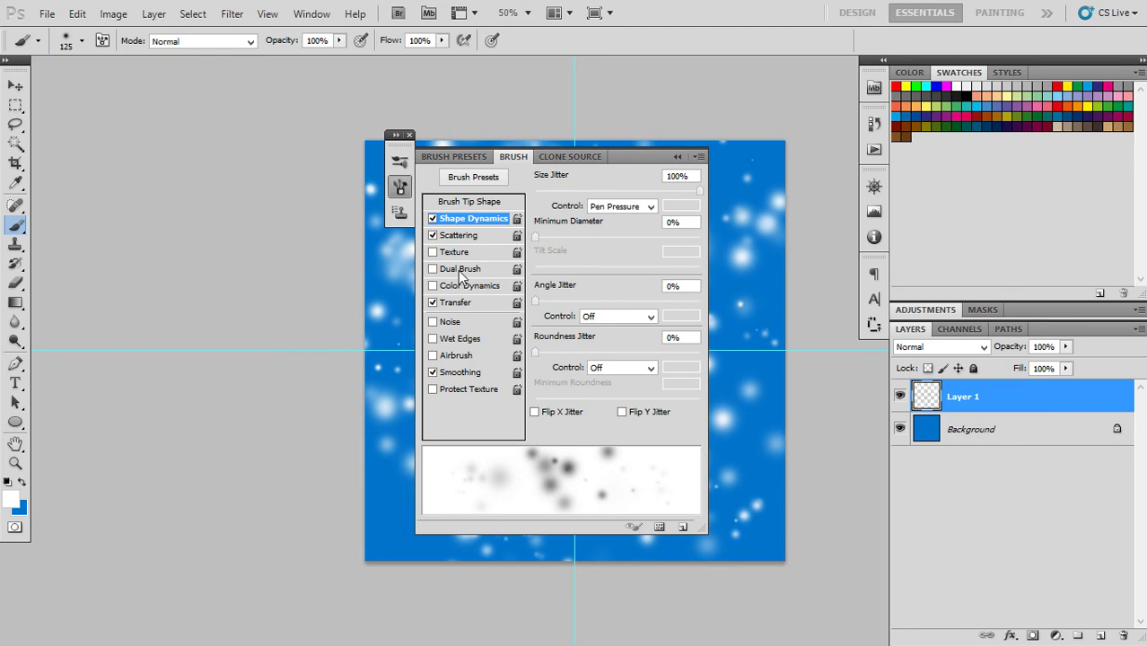
{"action": "left_click", "coordinate": [461, 236]}
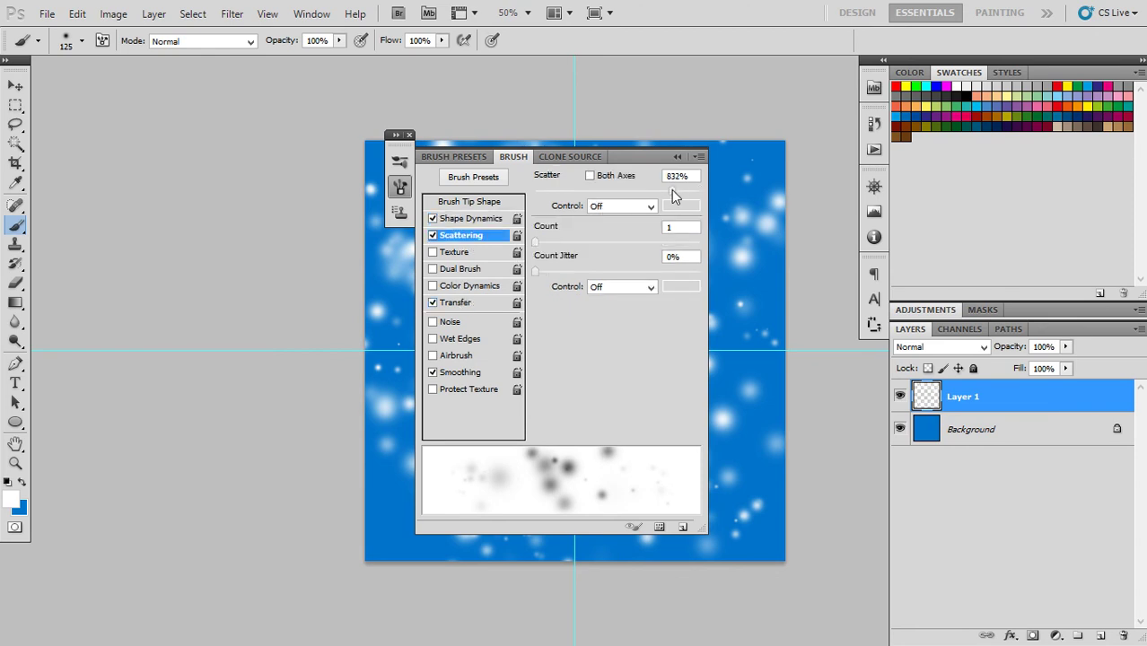
{"action": "left_click_drag", "start_coordinate": [671, 189], "coordinate": [701, 190]}
{"action": "left_click", "coordinate": [401, 186]}
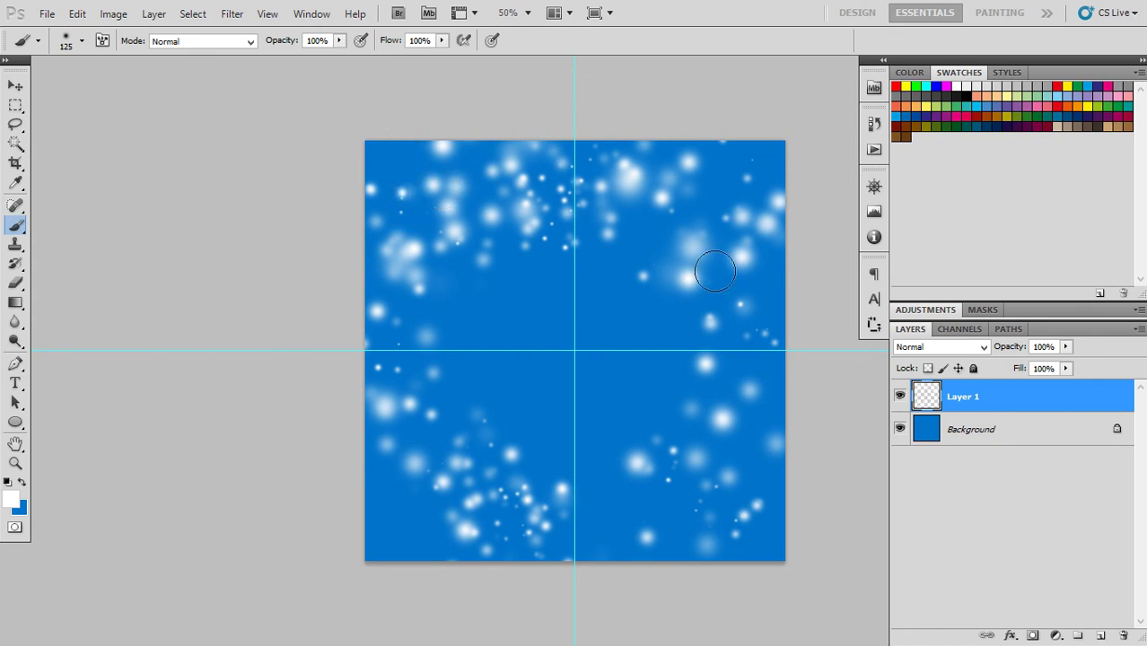
Shrink the brush to 50 px and paint small sparkles across all four quarters.
{"action": "left_click_drag", "start_coordinate": [715, 271], "coordinate": [711, 192]}
{"action": "key", "text": "bracketleft"}
{"action": "key", "text": "bracketleft"}
{"action": "key", "text": "bracketleft"}
{"action": "key", "text": "bracketleft"}
{"action": "key", "text": "bracketleft"}
{"action": "key", "text": "bracketleft"}
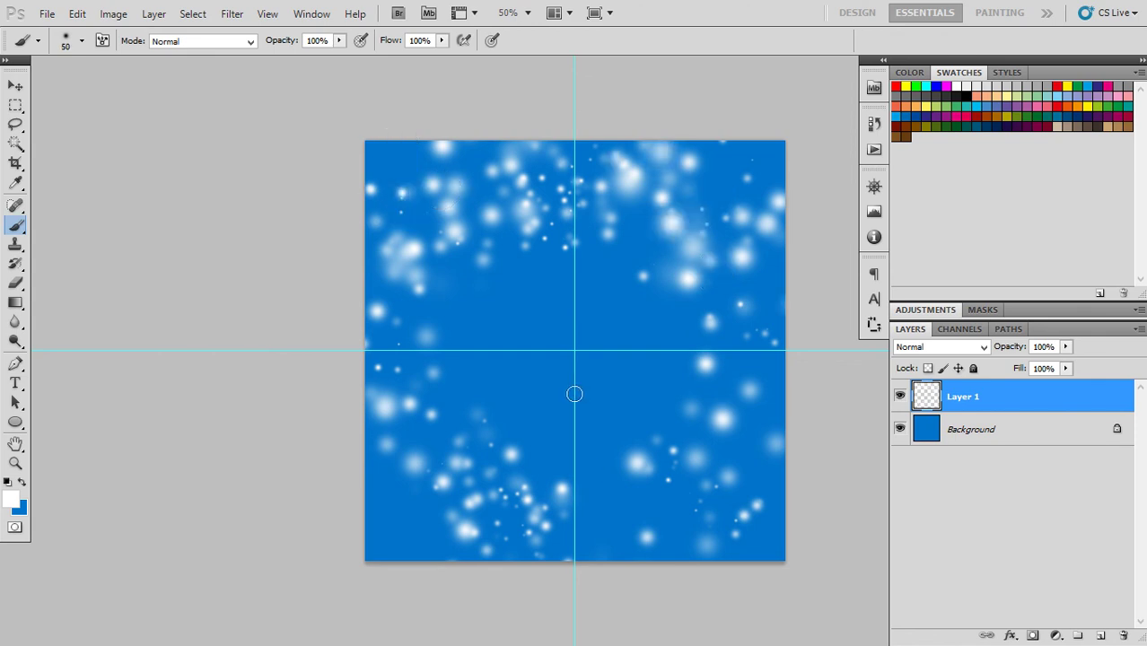
{"action": "left_click_drag", "start_coordinate": [574, 392], "coordinate": [590, 557]}
{"action": "left_click_drag", "start_coordinate": [475, 315], "coordinate": [404, 233]}
{"action": "left_click_drag", "start_coordinate": [454, 395], "coordinate": [377, 476]}
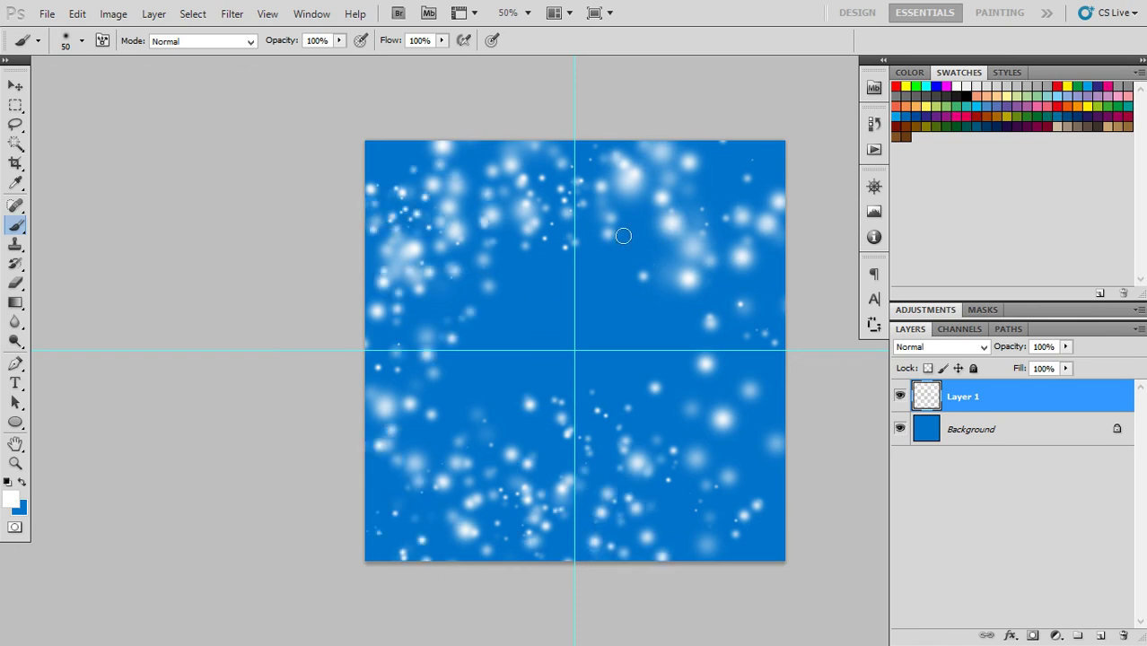
{"action": "left_click_drag", "start_coordinate": [620, 232], "coordinate": [763, 172]}
{"action": "left_click_drag", "start_coordinate": [646, 461], "coordinate": [755, 503]}
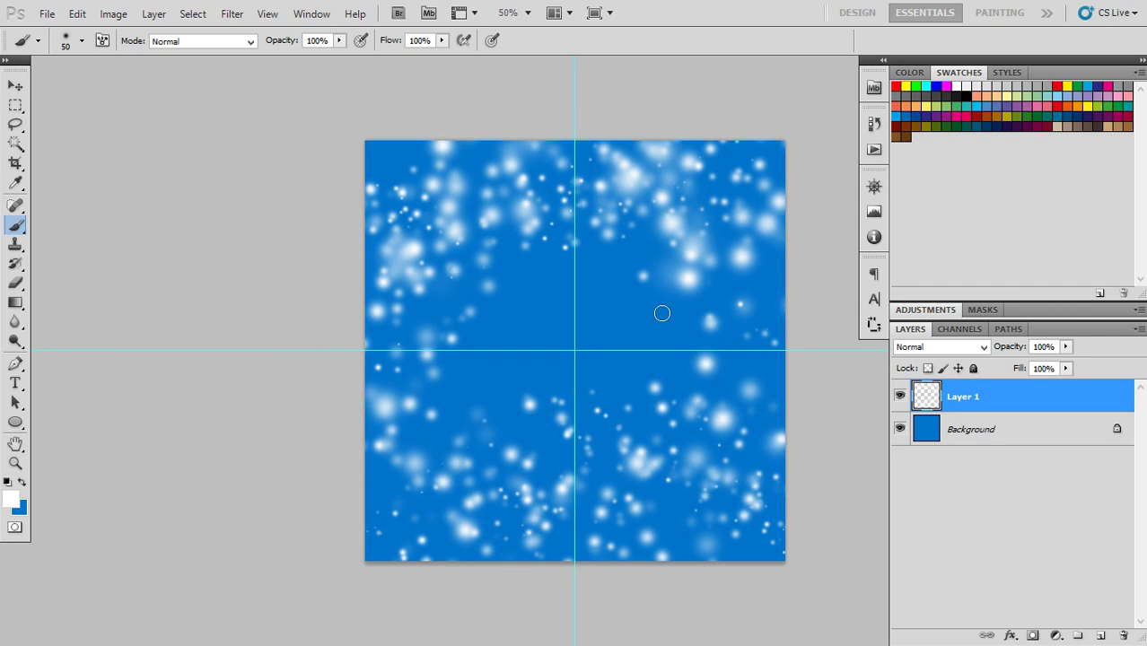
{"action": "left_click_drag", "start_coordinate": [507, 288], "coordinate": [422, 180]}
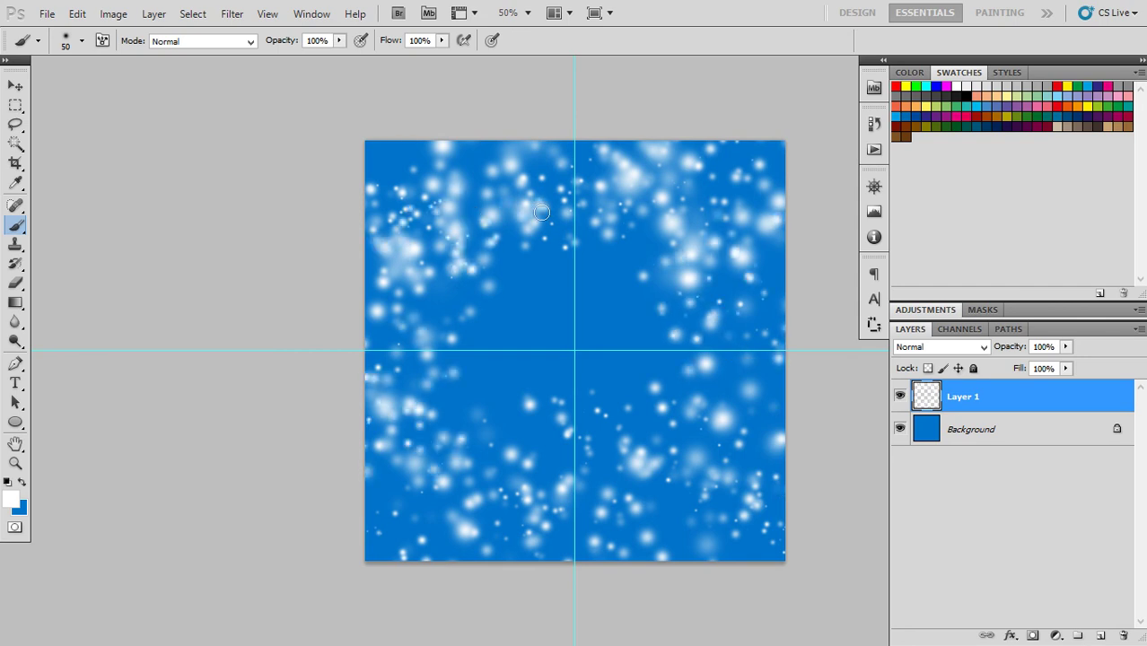
Convert Layer 1 to a smart object and apply a Zoom Radial Blur, Draft quality, amount 100.
{"action": "right_click", "coordinate": [1050, 401]}
{"action": "left_click", "coordinate": [970, 329]}
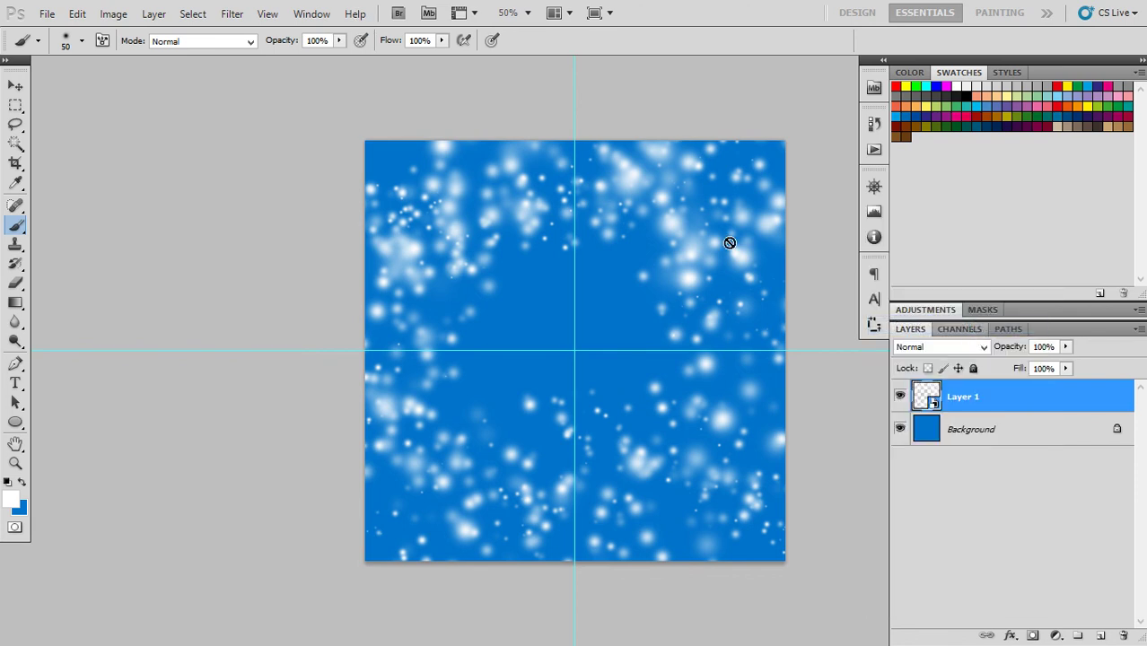
{"action": "left_click", "coordinate": [231, 14]}
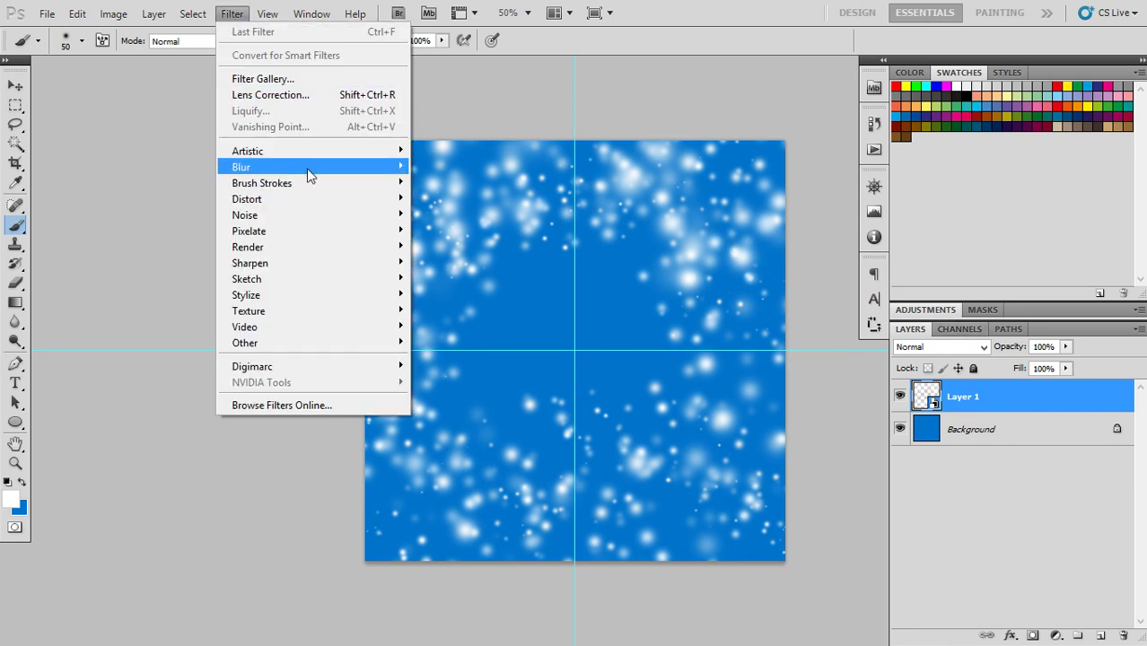
{"action": "mouse_move", "coordinate": [385, 174]}
{"action": "left_click", "coordinate": [449, 278]}
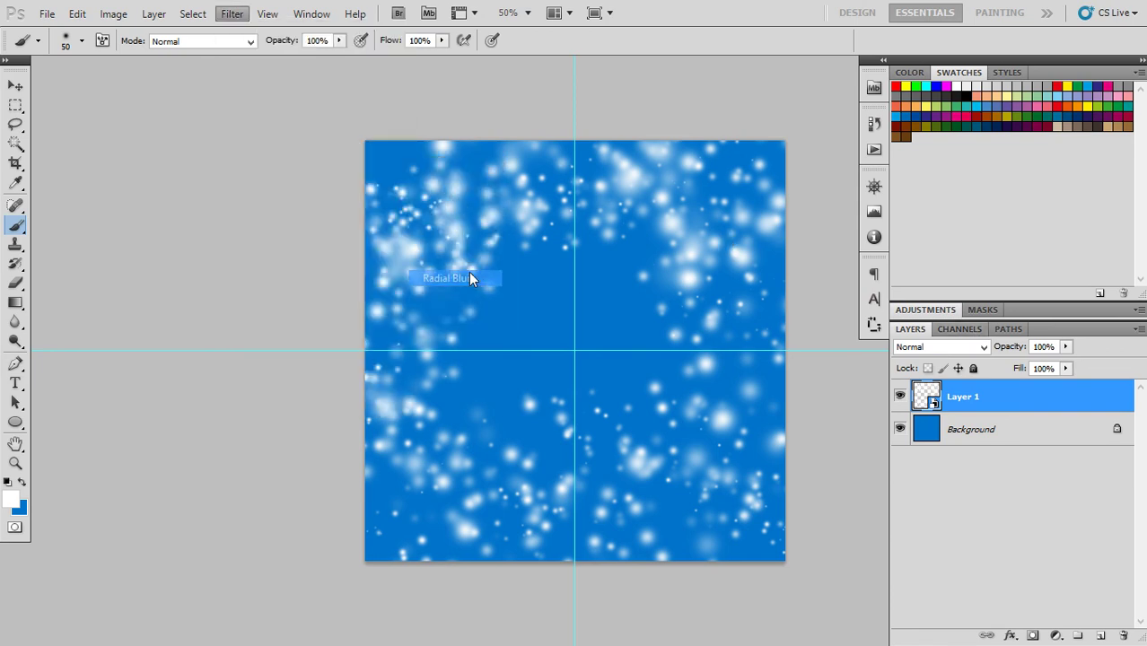
{"action": "left_click", "coordinate": [480, 255]}
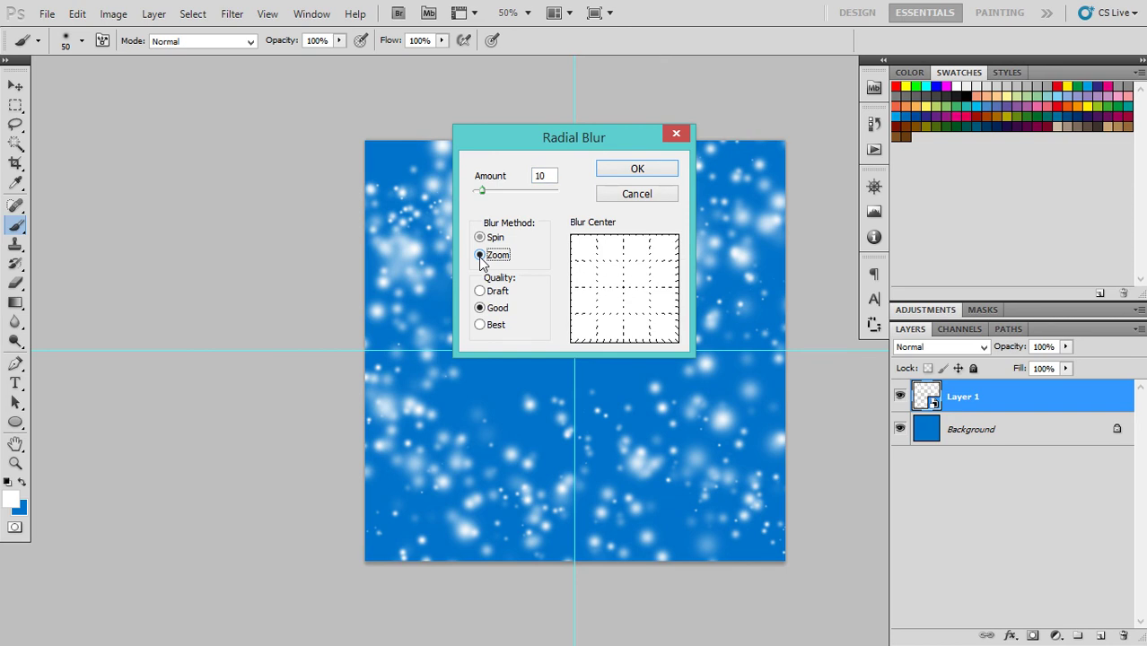
{"action": "left_click", "coordinate": [480, 291]}
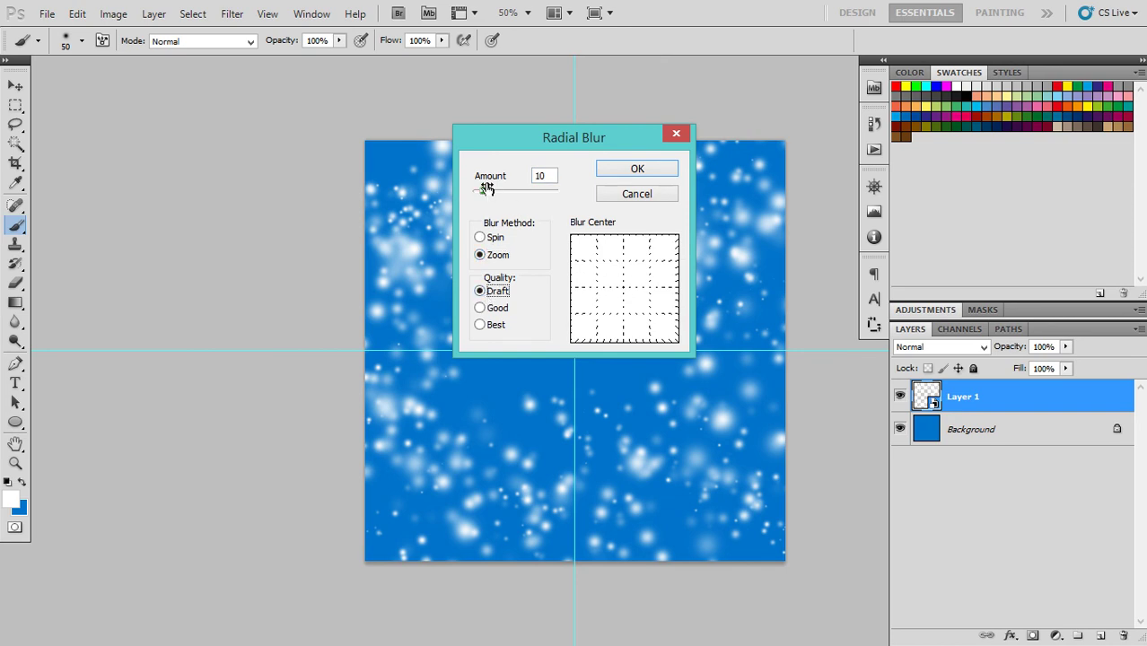
{"action": "left_click_drag", "start_coordinate": [486, 189], "coordinate": [561, 192]}
{"action": "left_click", "coordinate": [644, 170]}
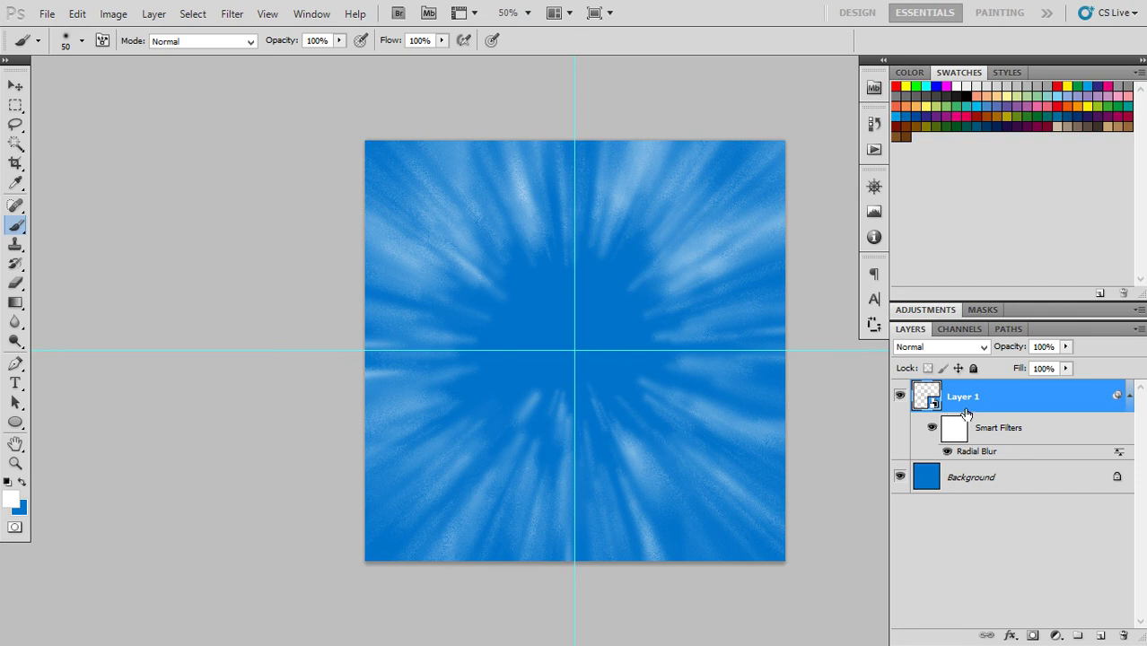
Reapply the same Zoom Radial Blur twice so Layer 1 has three Radial Blur smart filters.
{"action": "left_click", "coordinate": [233, 14]}
{"action": "left_click", "coordinate": [240, 33]}
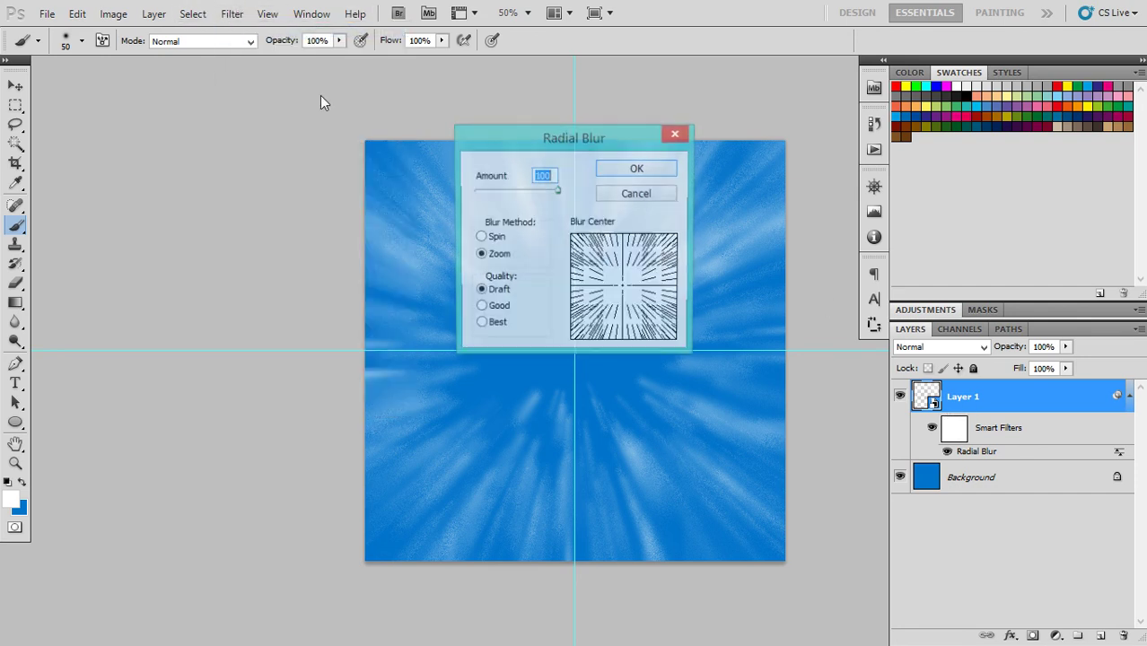
{"action": "left_click", "coordinate": [660, 172]}
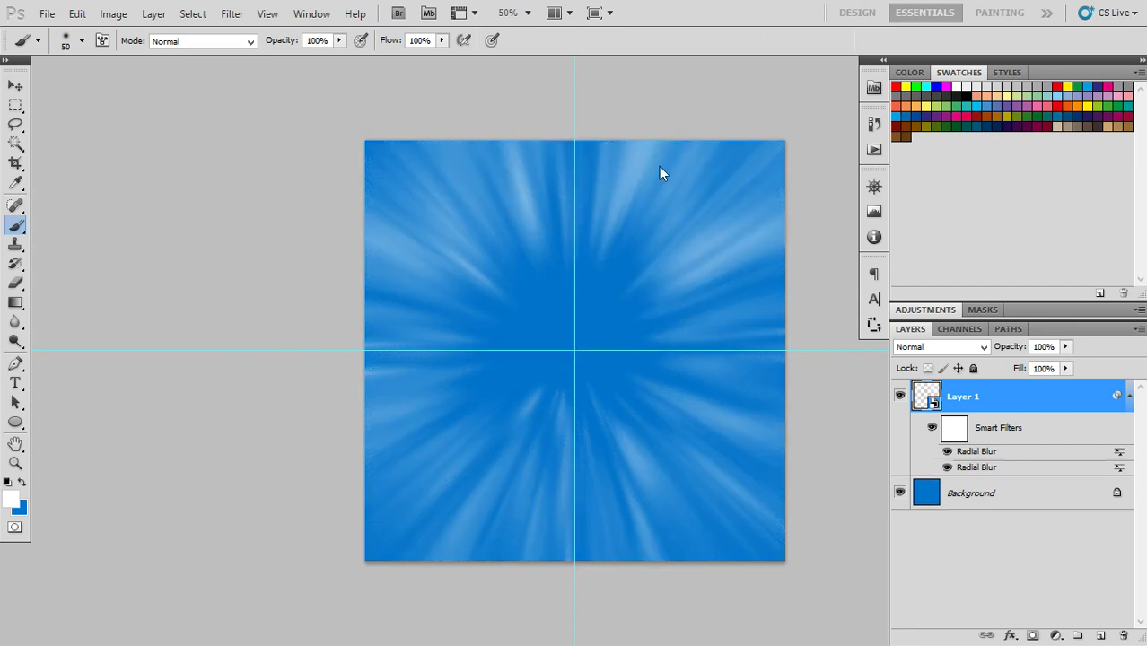
{"action": "left_click", "coordinate": [232, 14]}
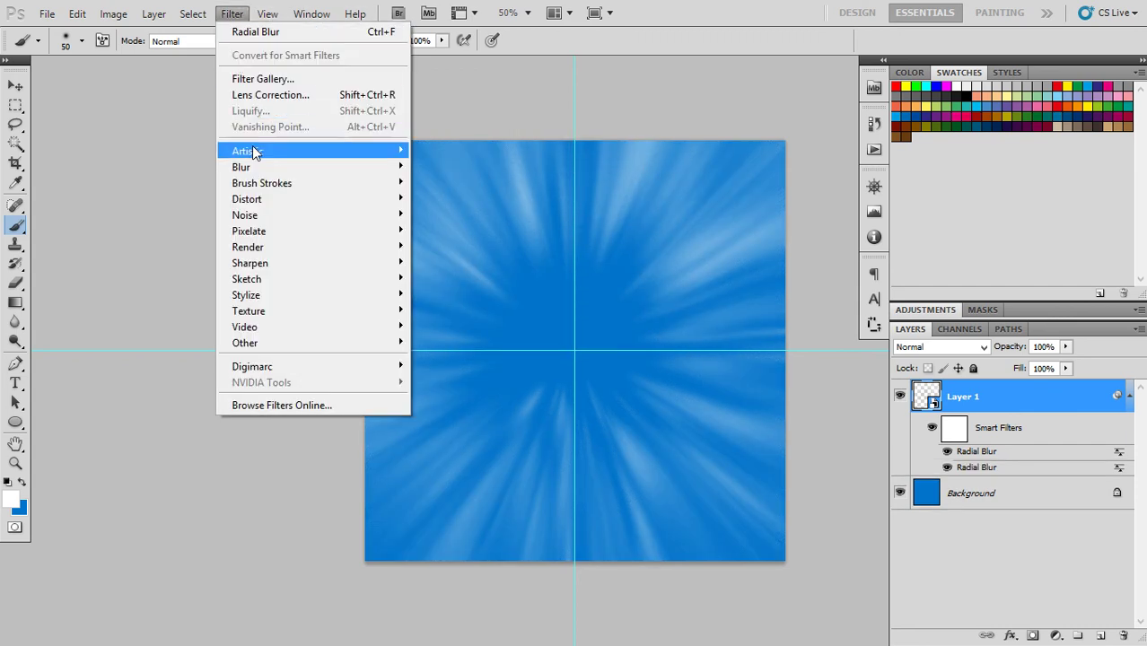
{"action": "left_click", "coordinate": [262, 34]}
{"action": "left_click", "coordinate": [669, 166]}
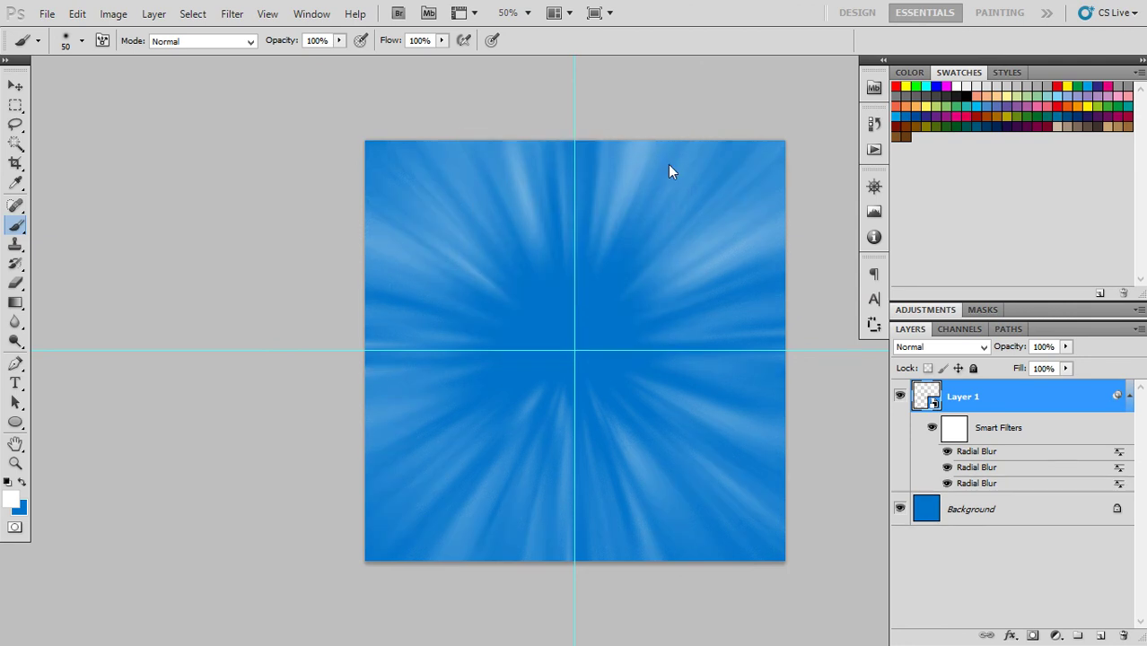